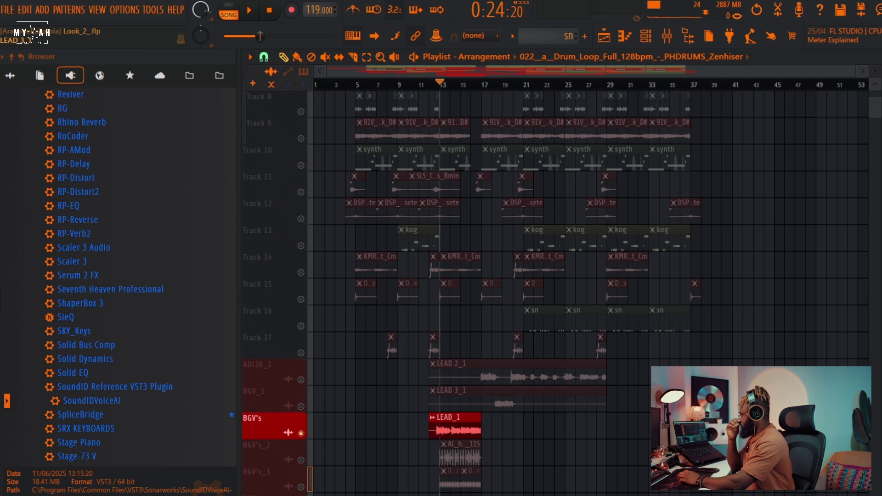
# Unmute Track 9 in the playlist and play the song with the BGV's vocal track.
pyautogui.click(672, 39)
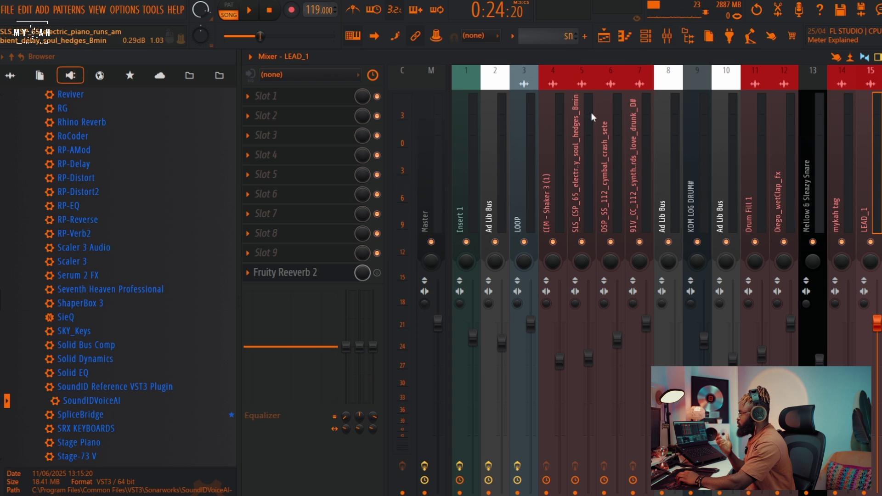
pyautogui.click(611, 47)
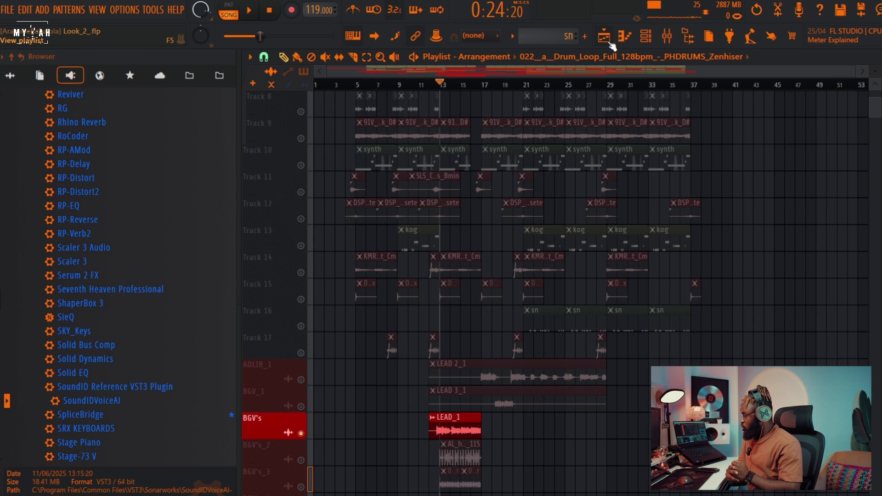
pyautogui.click(257, 123)
pyautogui.click(249, 10)
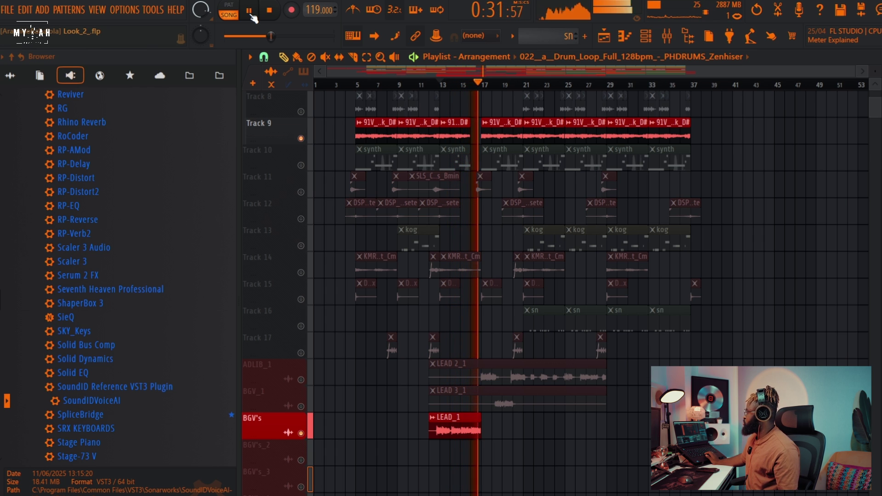
pyautogui.click(249, 11)
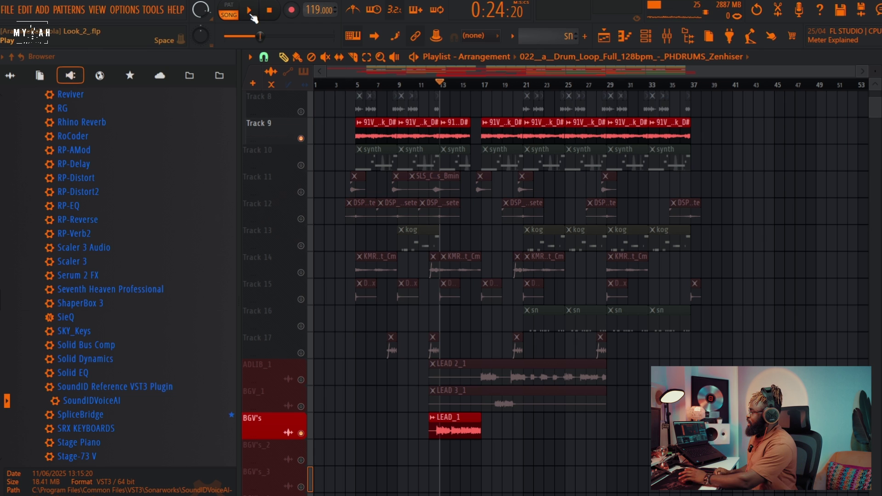
# Load SoundIDVoiceAI into the first effect slot of the LEAD_1 mixer track and reposition its window.
pyautogui.click(667, 36)
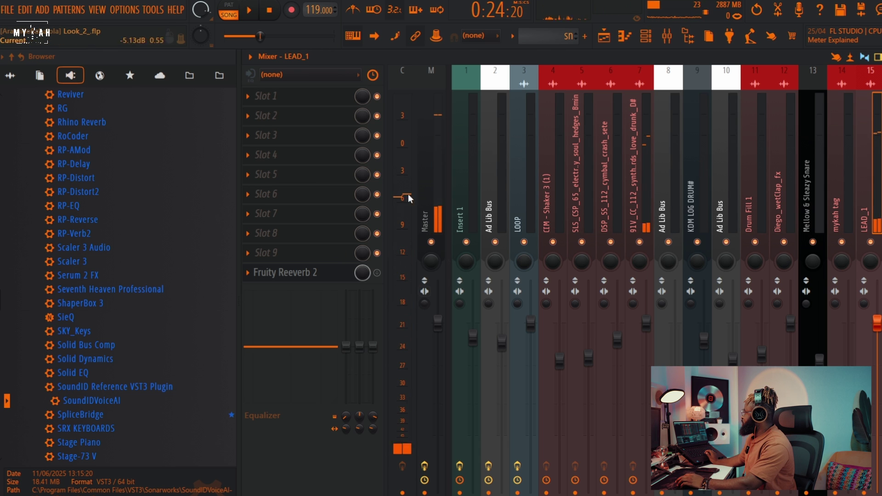
pyautogui.click(302, 107)
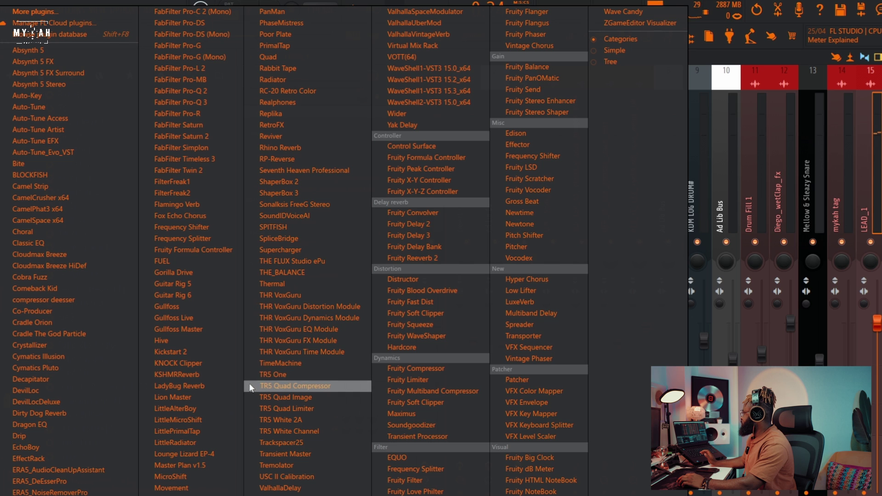
pyautogui.click(291, 217)
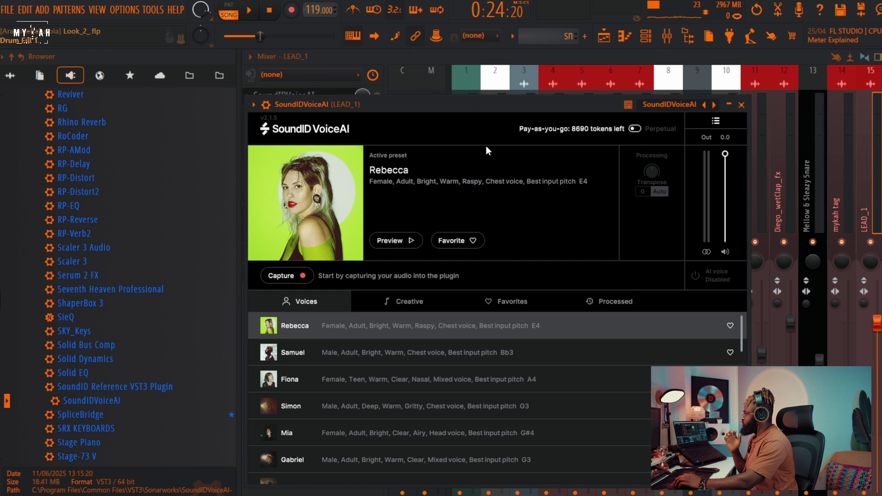
pyautogui.moveTo(467, 102); pyautogui.dragTo(531, 109)
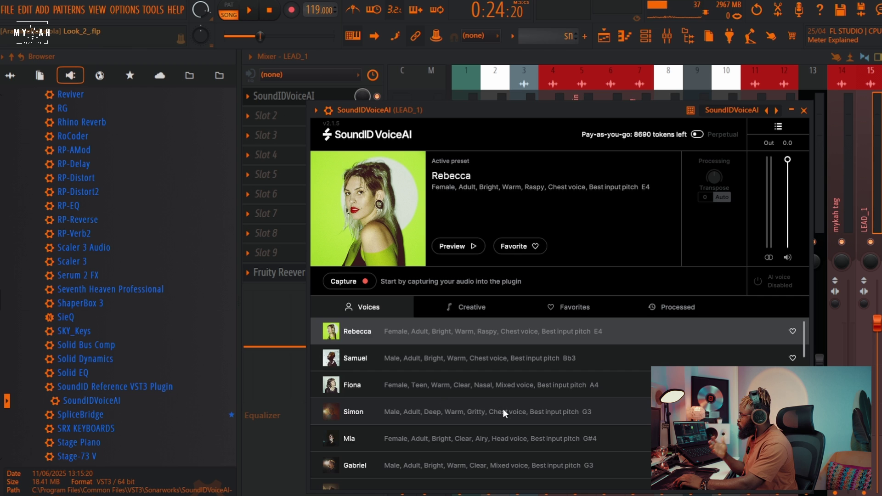
# Browse the list of AI voices and preview Rebecca, Samuel, Fiona and Simon.
pyautogui.scroll(-3, 504, 409)
pyautogui.scroll(-10, 504, 411)
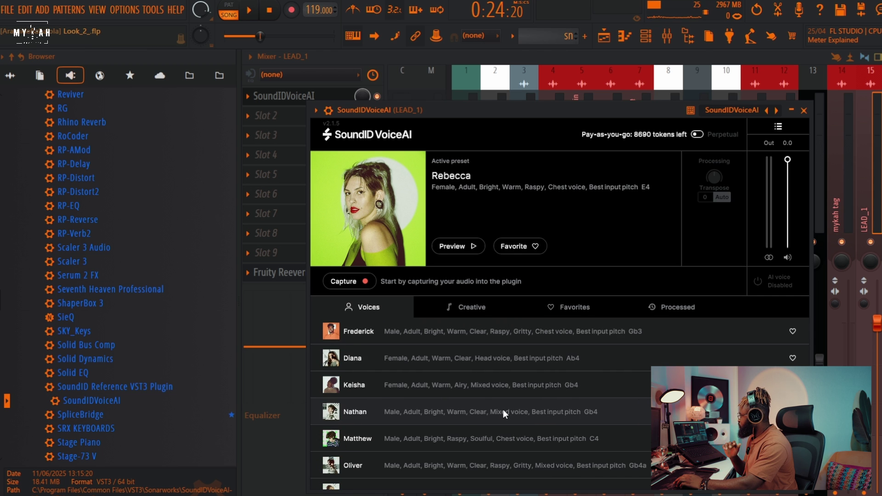
pyautogui.scroll(-8, 503, 409)
pyautogui.scroll(6, 503, 410)
pyautogui.scroll(12, 503, 409)
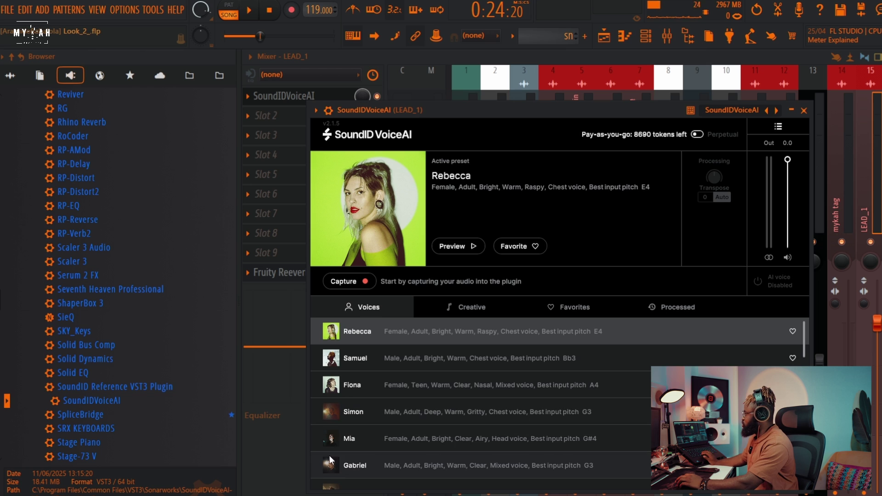
pyautogui.click(332, 332)
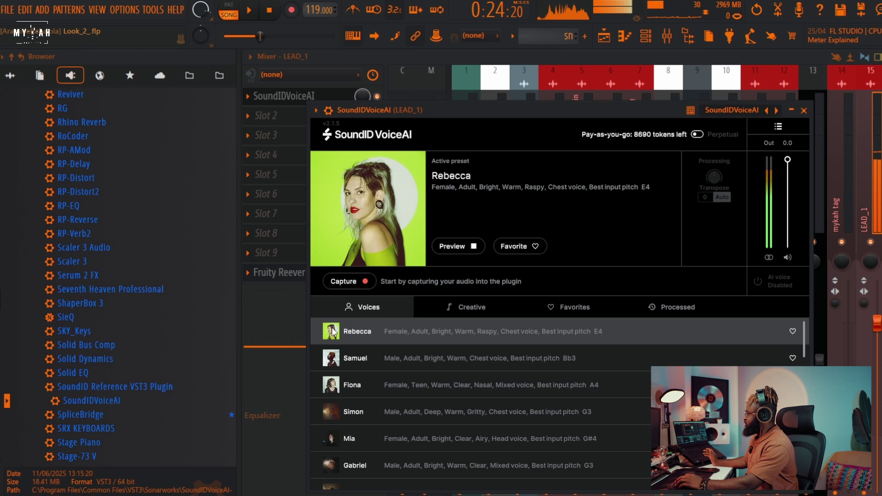
pyautogui.click(337, 361)
pyautogui.click(332, 387)
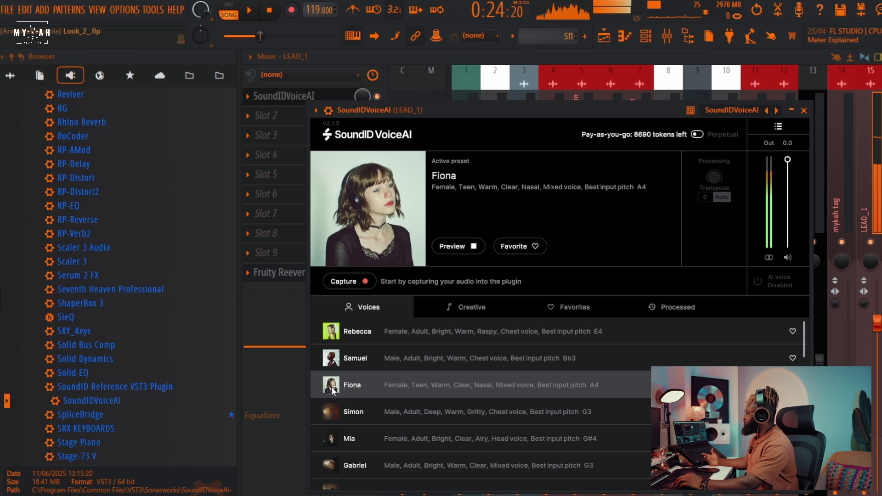
pyautogui.click(330, 409)
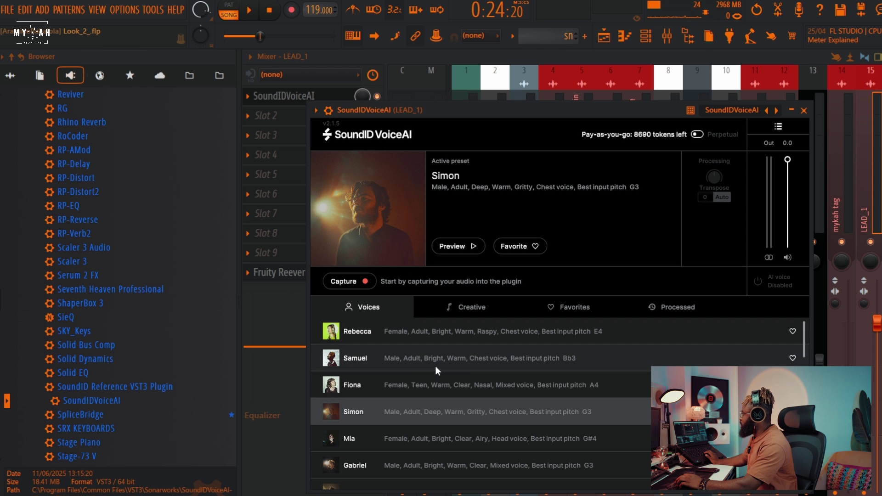
# Capture about 10 seconds of the LEAD_1 vocal into the plugin and process it with the Rebecca voice.
pyautogui.click(332, 335)
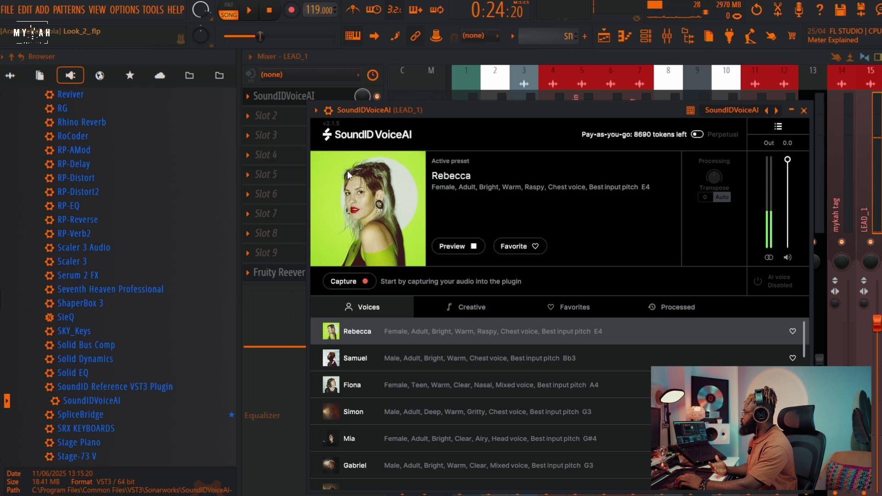
pyautogui.click(353, 282)
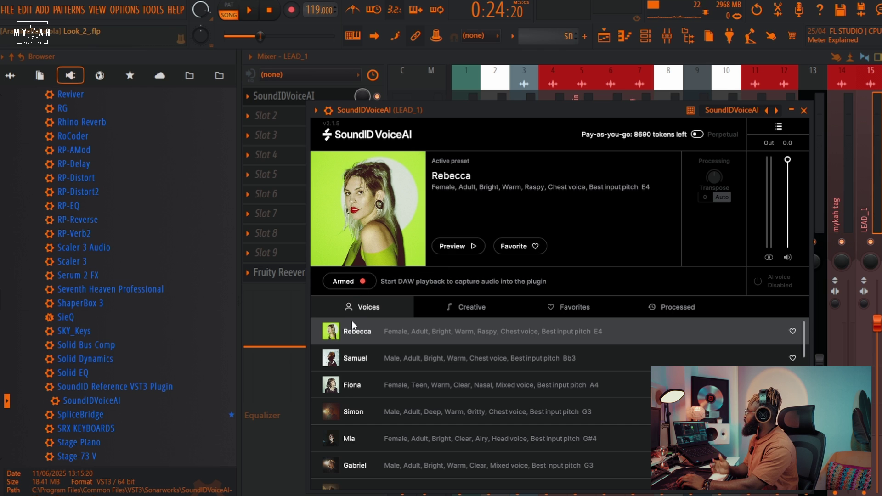
pyautogui.click(252, 12)
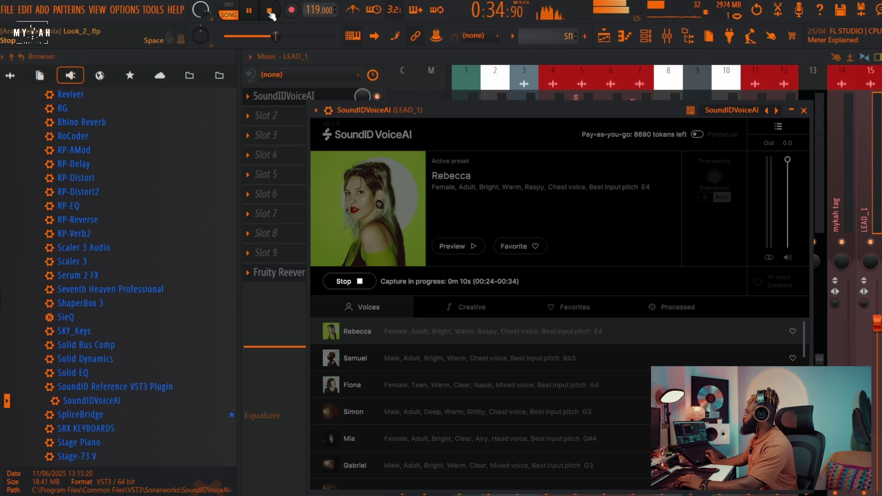
pyautogui.press('space')
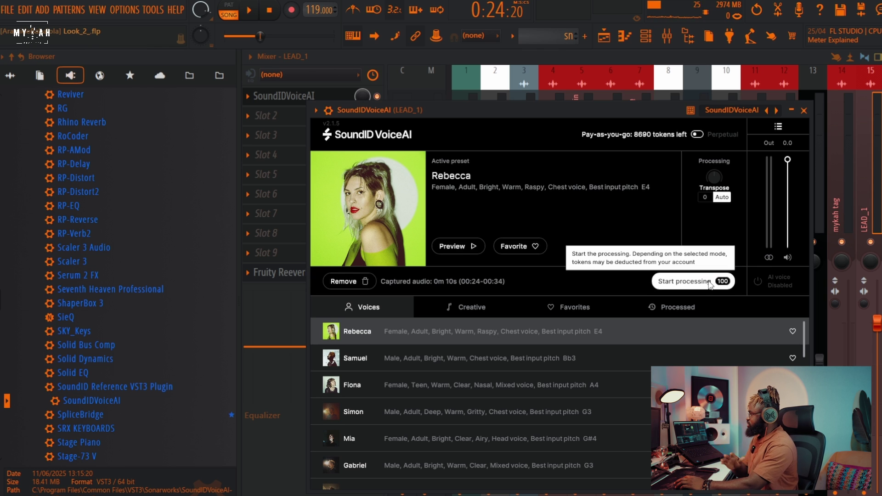
pyautogui.click(711, 282)
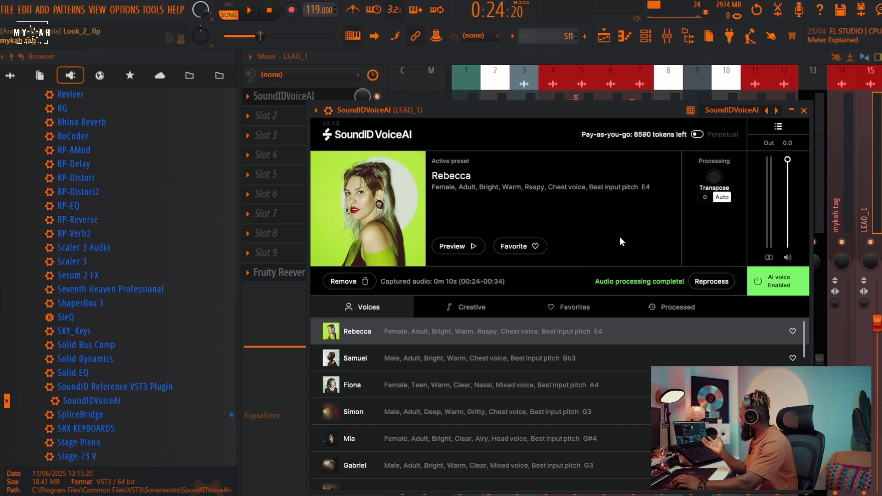
# Play back the vocal processed with the Rebecca voice, with the plugin window out of the way.
pyautogui.moveTo(506, 110); pyautogui.dragTo(514, 89)
pyautogui.click(249, 11)
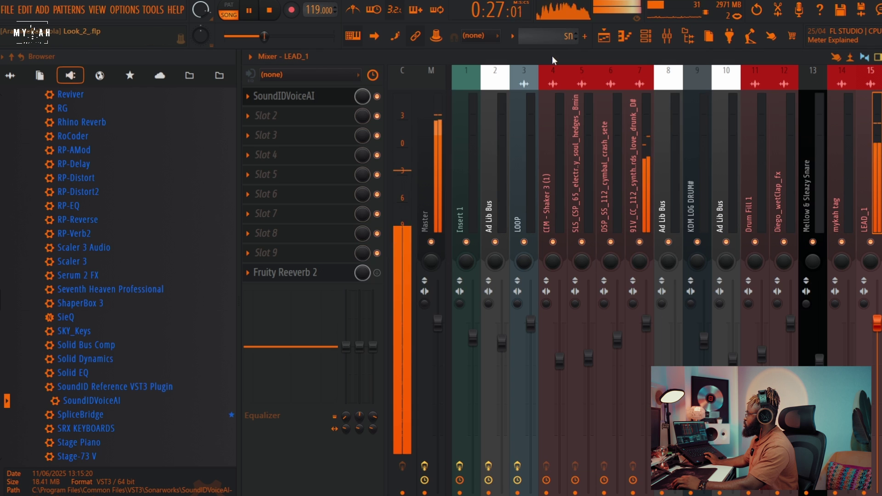
pyautogui.click(552, 56)
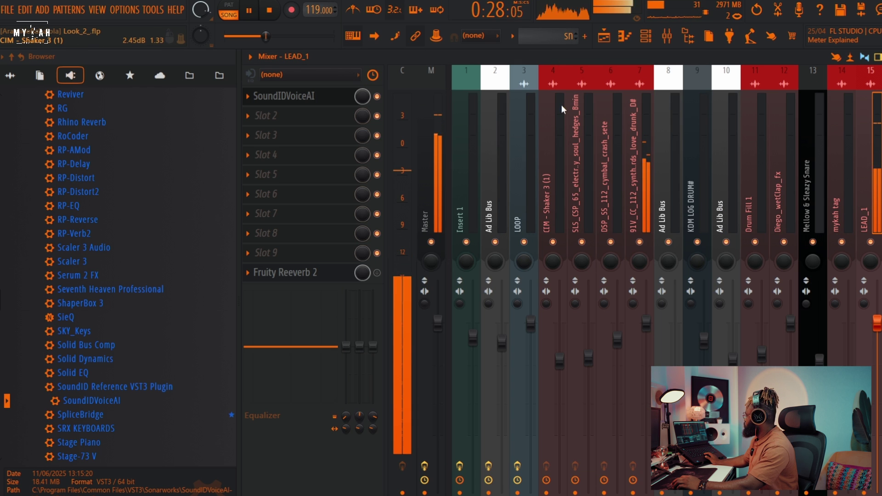
pyautogui.press('space')
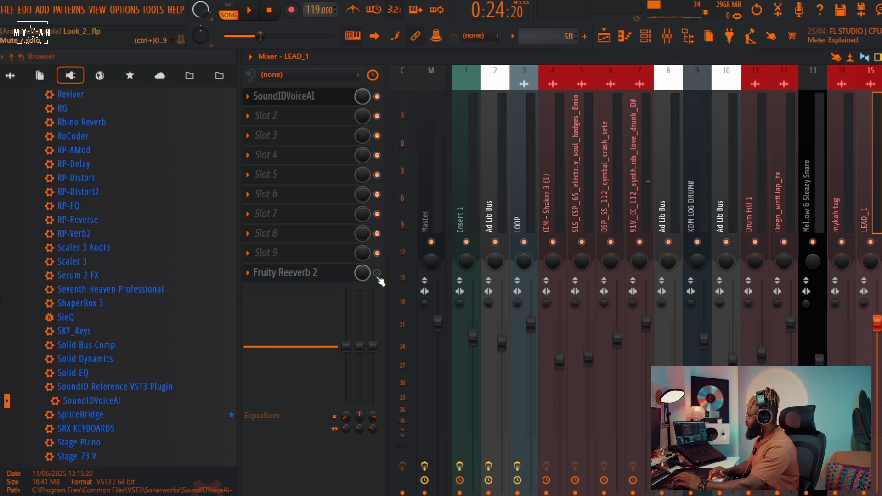
# Enable Fruity Reeverb 2 on the LEAD_1 mixer track and listen to the processed vocal with reverb.
pyautogui.click(313, 281)
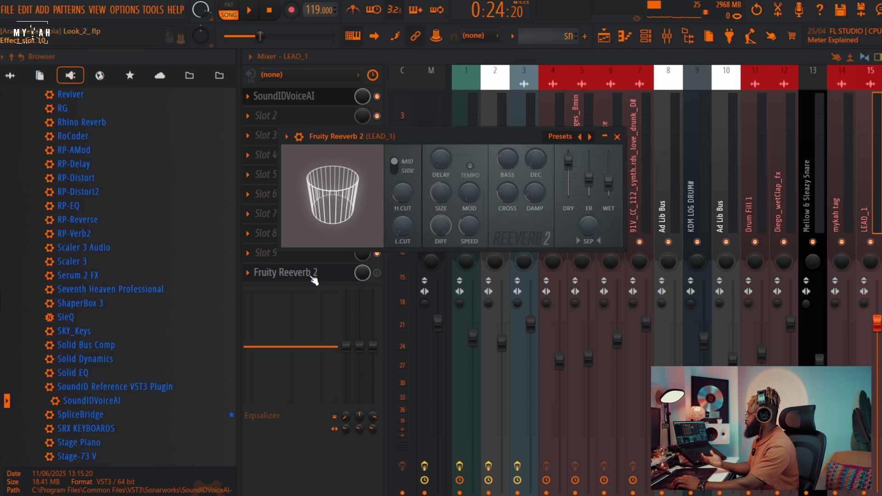
pyautogui.click(377, 273)
pyautogui.press('space')
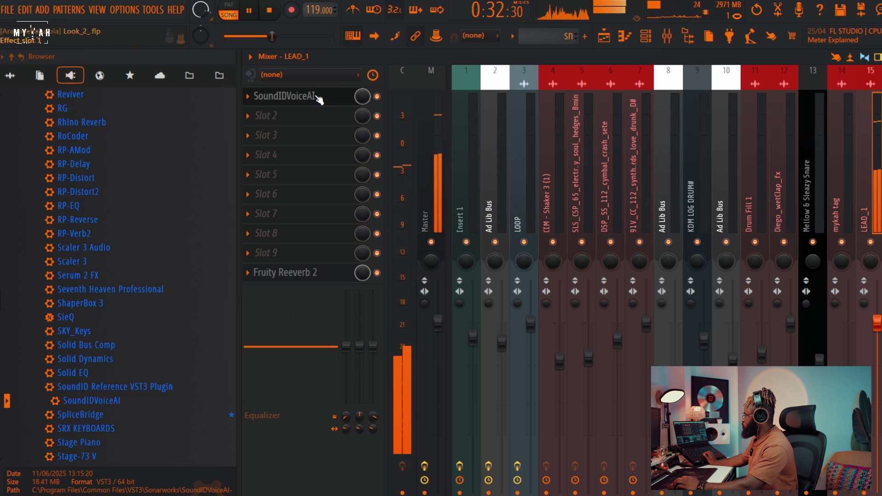
pyautogui.press('space')
# Reopen SoundIDVoiceAI on LEAD_1 and process the captured vocal with the Simon voice.
pyautogui.click(317, 96)
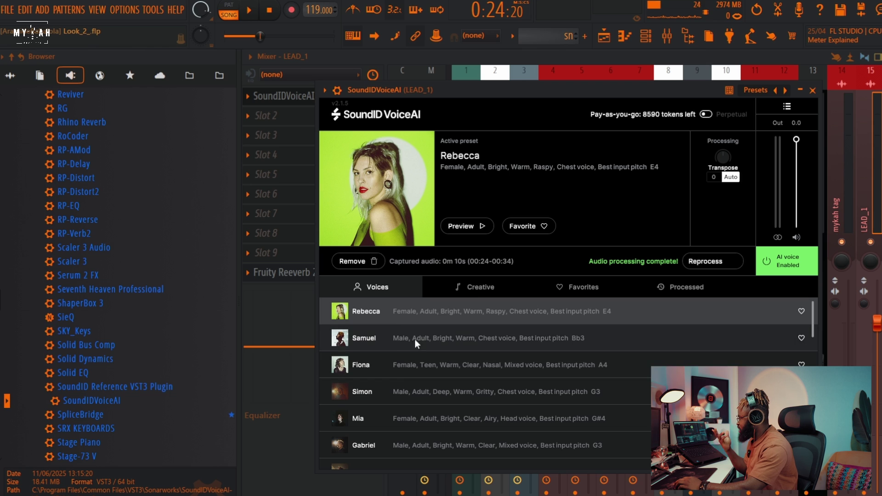
pyautogui.scroll(-2, 393, 383)
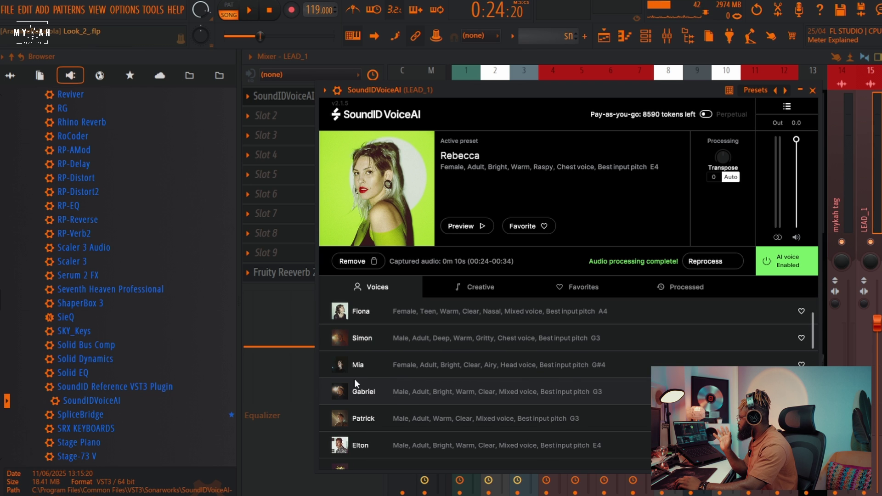
pyautogui.click(342, 340)
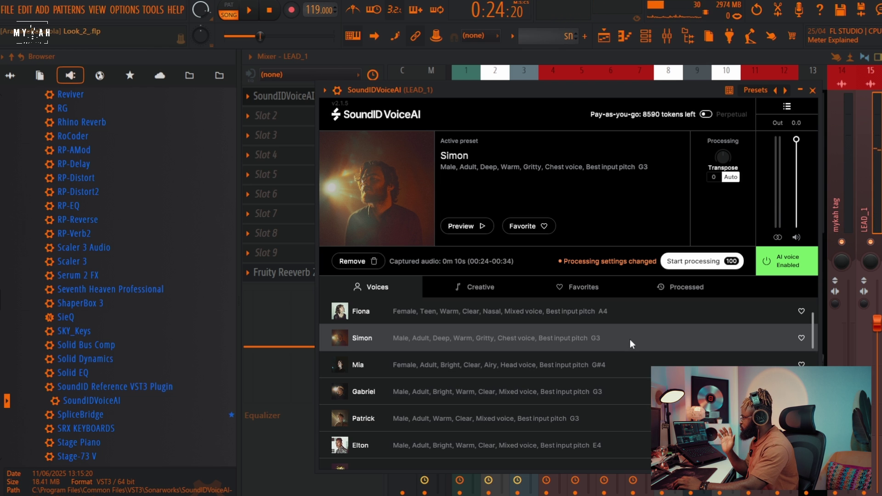
pyautogui.click(694, 262)
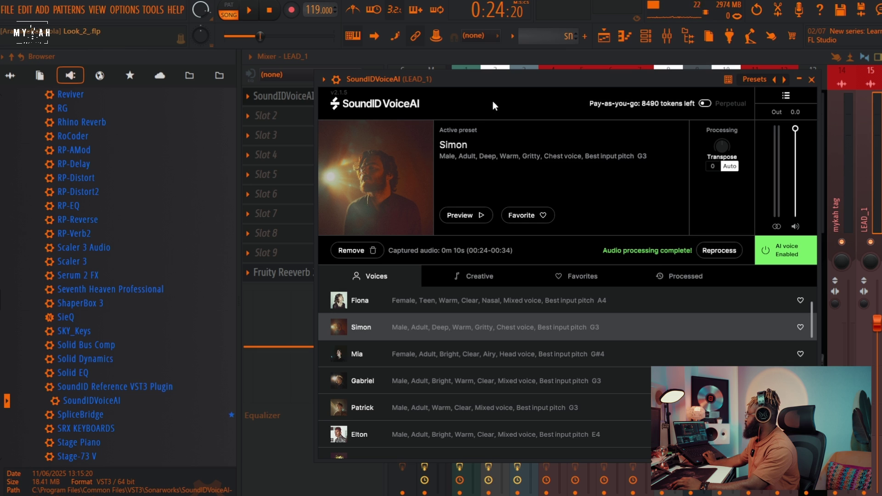
# Play back the vocal processed with the Simon voice.
pyautogui.moveTo(500, 84); pyautogui.dragTo(487, 83)
pyautogui.press('space')
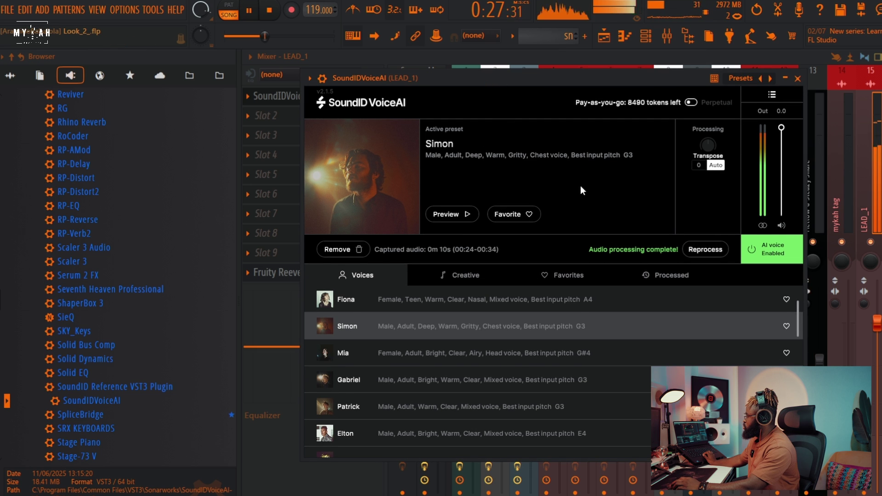
pyautogui.press('space')
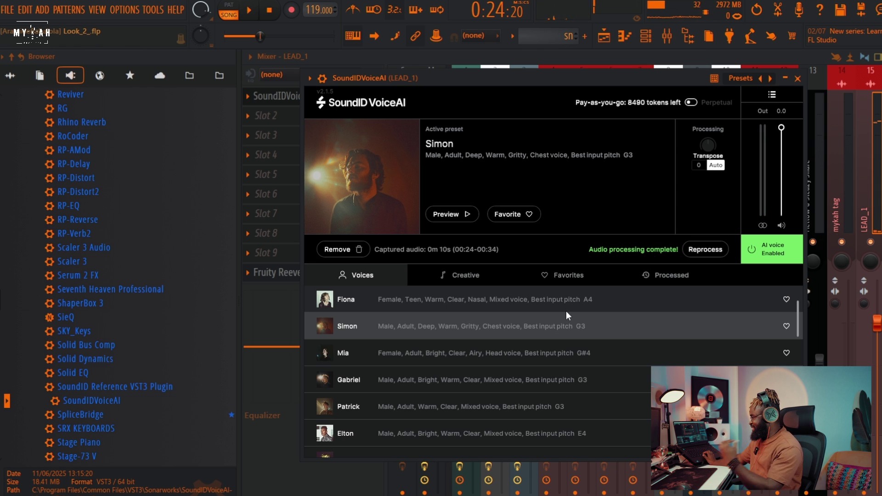
# Preview the Tyler, Frederick and Diana voices on the captured vocal's plugin.
pyautogui.scroll(-3, 500, 363)
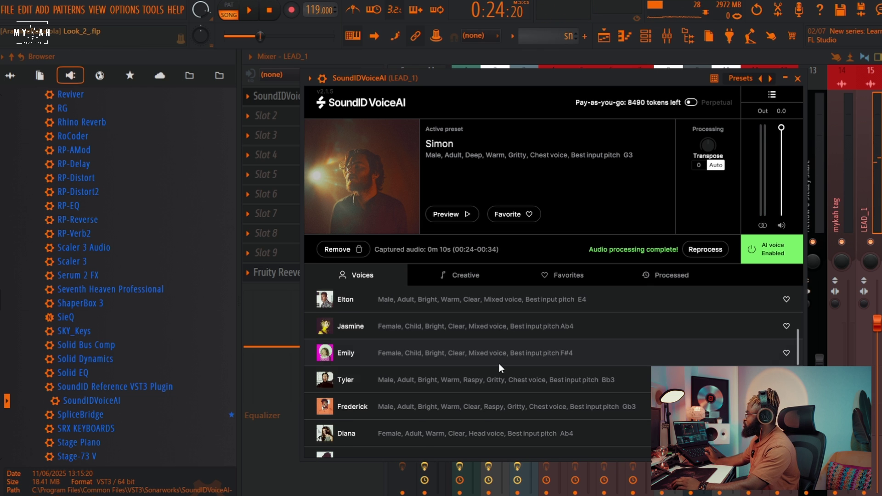
pyautogui.click(323, 384)
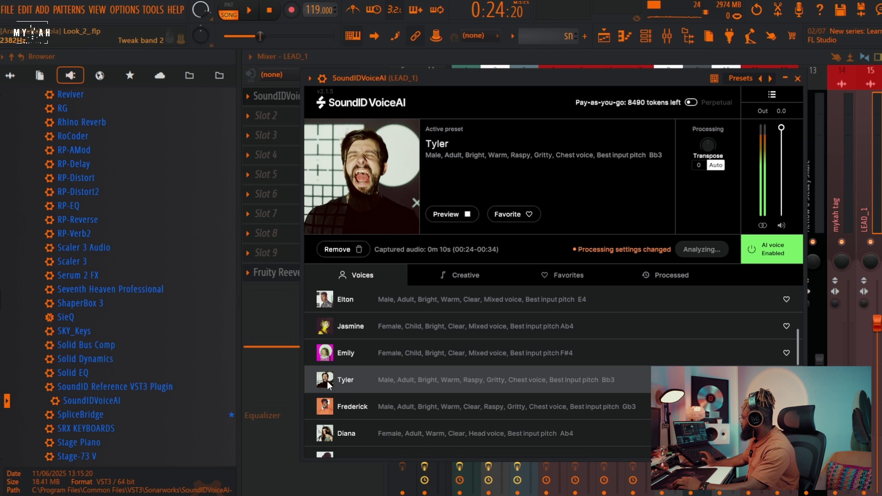
pyautogui.click(329, 407)
pyautogui.click(332, 432)
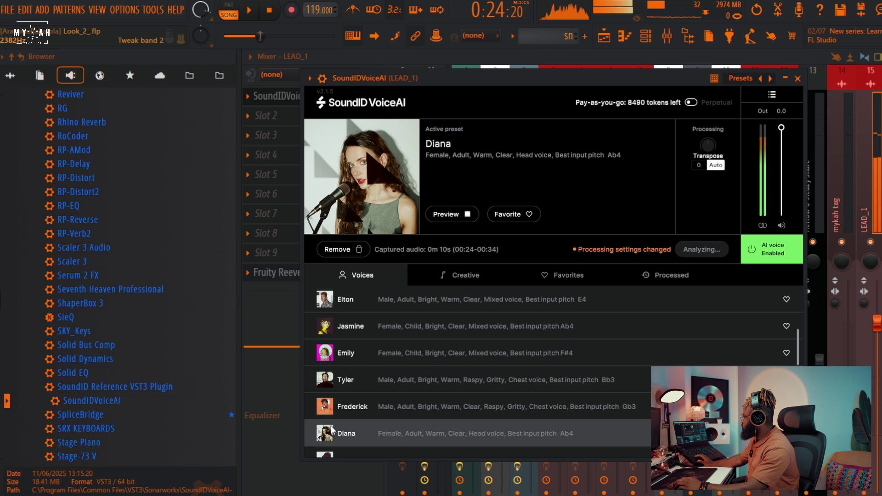
pyautogui.scroll(-1, 333, 419)
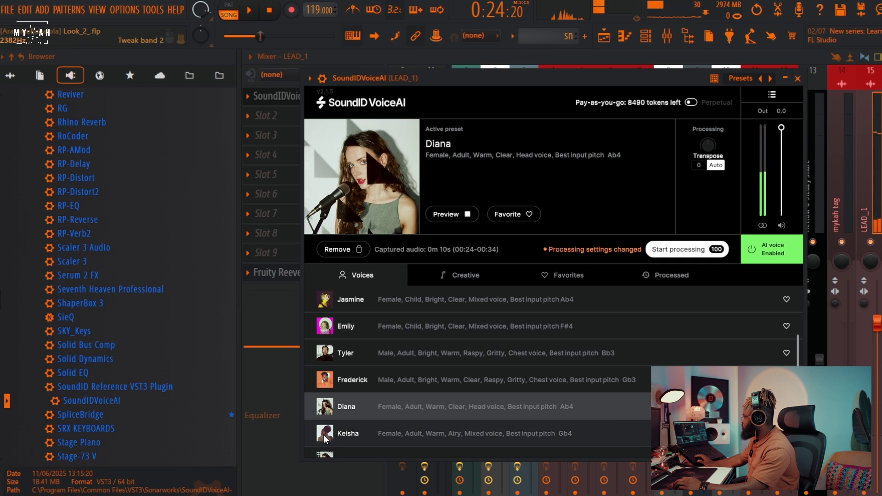
# Select the Keisha voice and start processing the captured vocal with it.
pyautogui.click(347, 426)
pyautogui.scroll(-1, 356, 420)
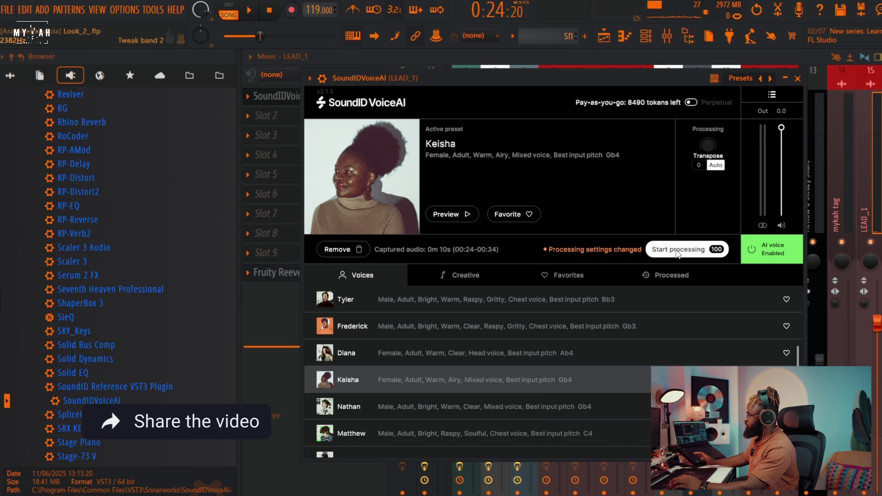
pyautogui.click(676, 251)
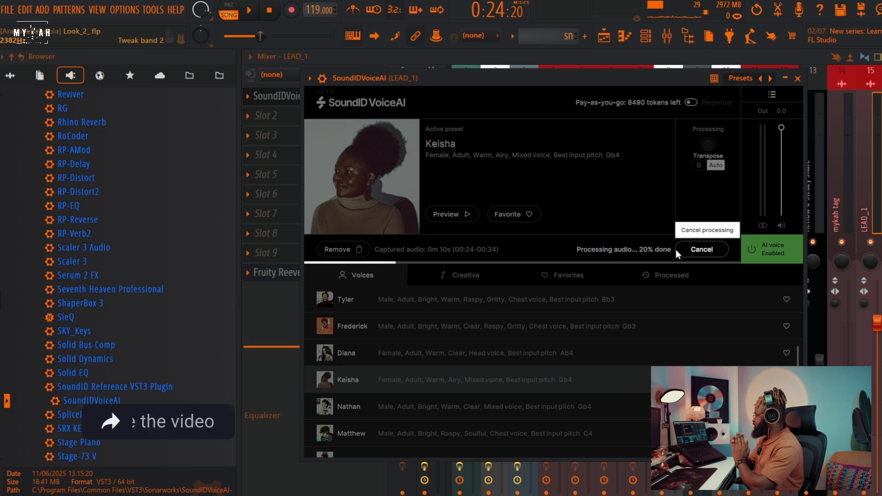
# Play back the vocal processed with the Keisha voice and switch to the playlist.
pyautogui.moveTo(534, 86)
pyautogui.mouseDown()
pyautogui.moveTo(539, 113)
pyautogui.moveTo(529, 102)
pyautogui.mouseUp()
pyautogui.press('space')
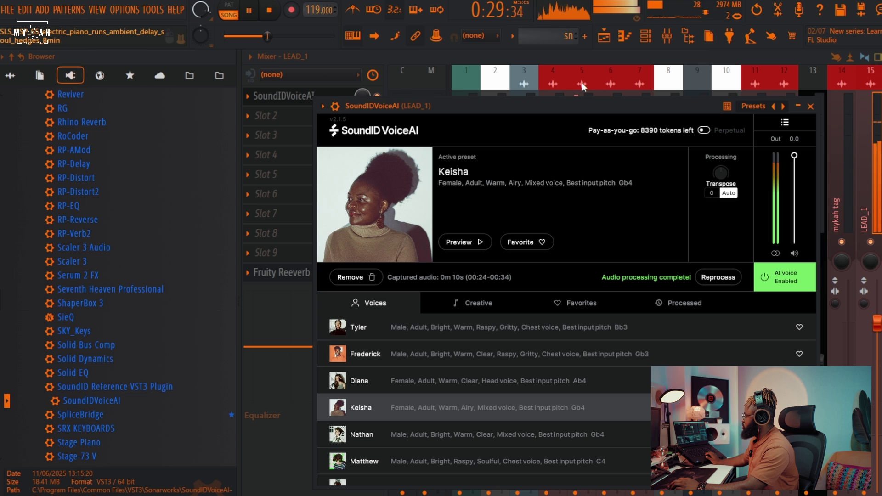
pyautogui.click(606, 39)
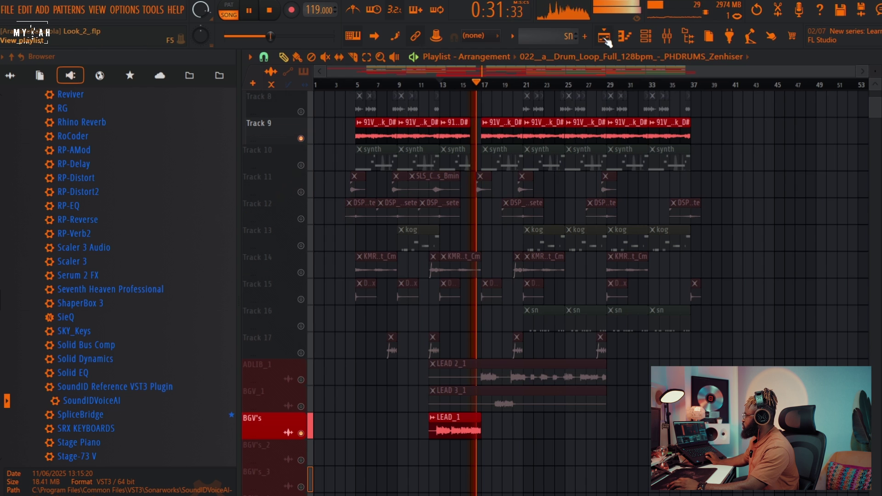
pyautogui.press('space')
pyautogui.scroll(2, 484, 91)
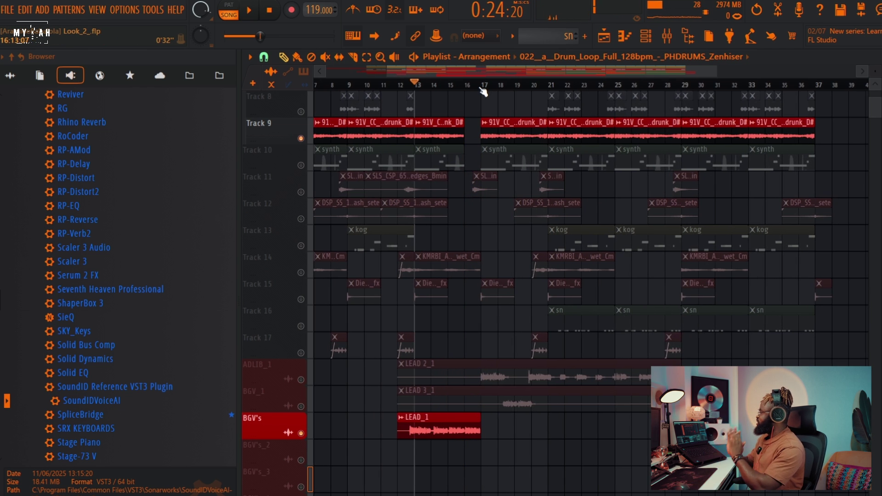
# Unmute the percussion, shaker and kick tracks and Tracks 10 to 15 in the playlist.
pyautogui.scroll(5, 516, 195)
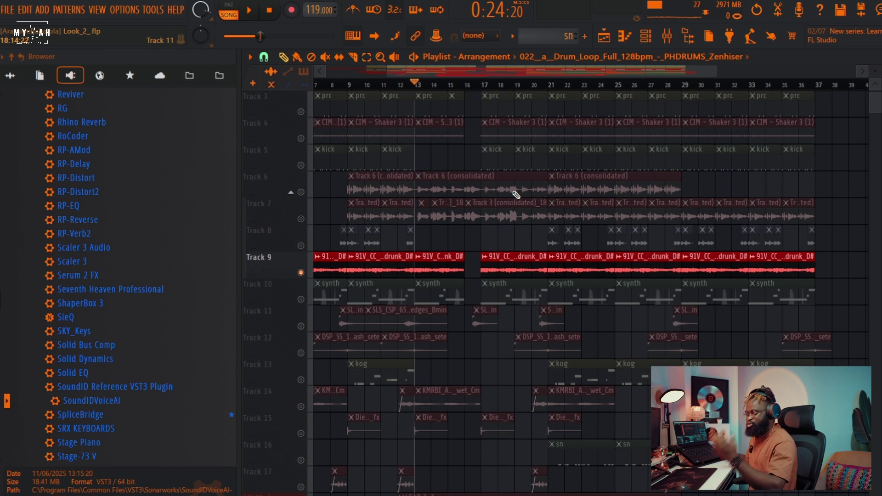
pyautogui.click(301, 111)
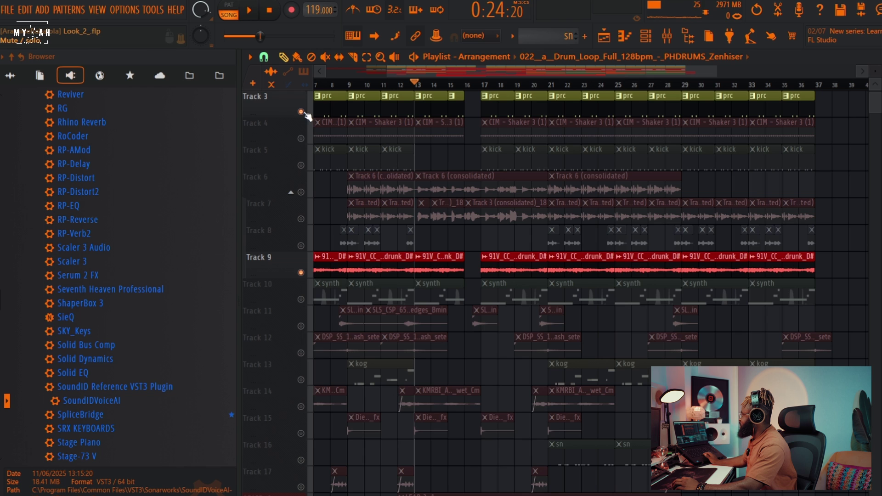
pyautogui.click(301, 139)
pyautogui.scroll(-1, 301, 230)
pyautogui.moveTo(301, 273); pyautogui.dragTo(301, 407)
# Play back the Keisha-processed LEAD_1 vocal together with the unmuted instrument tracks.
pyautogui.press('space')
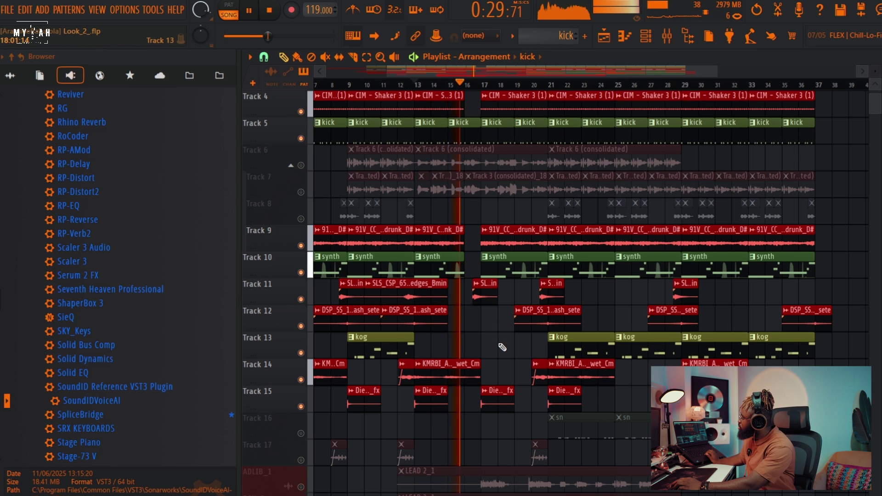
pyautogui.scroll(-3, 501, 343)
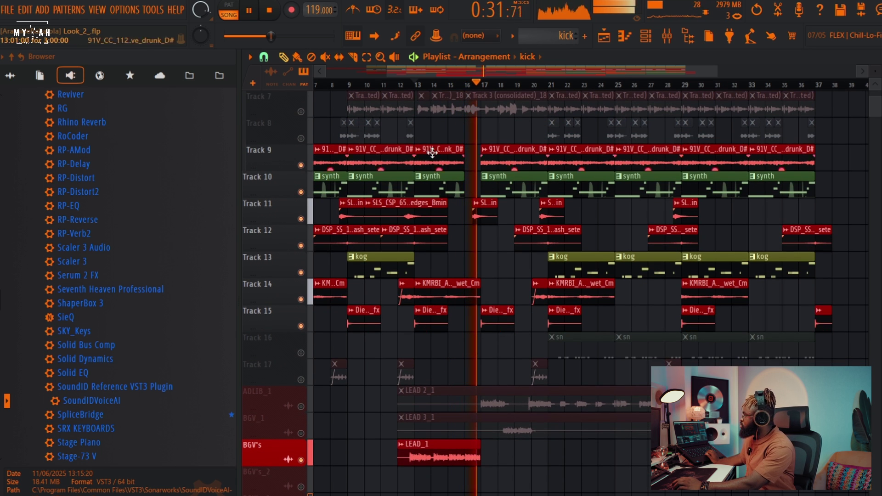
pyautogui.press('space')
pyautogui.scroll(2, 432, 89)
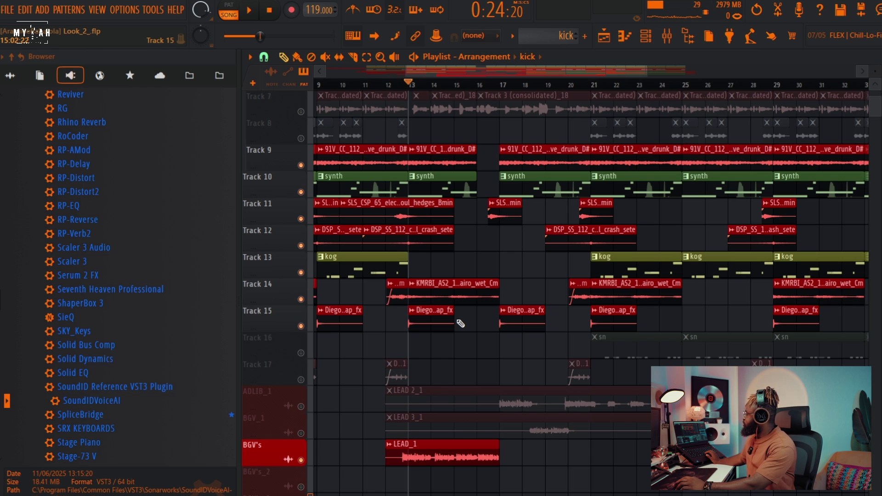
pyautogui.press('space')
pyautogui.press('space')
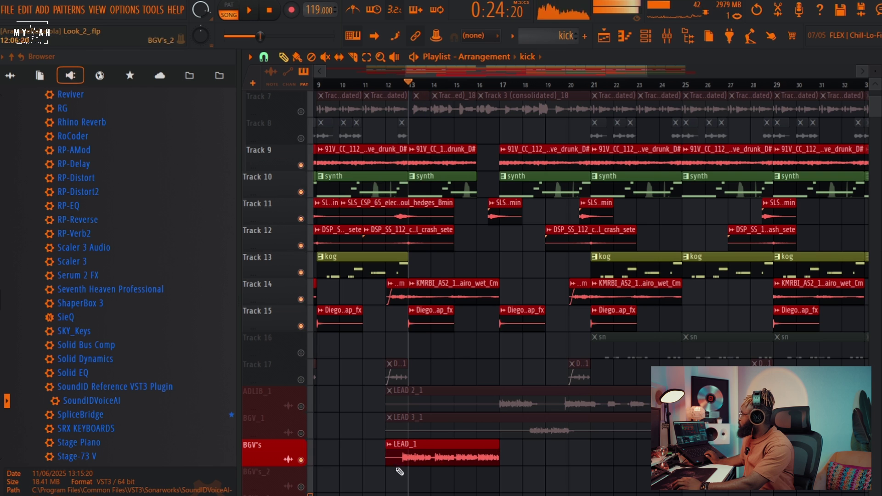
# Reopen SoundIDVoiceAI on the LEAD_1 mixer track and preview the Diana and Nathan voices.
pyautogui.click(667, 36)
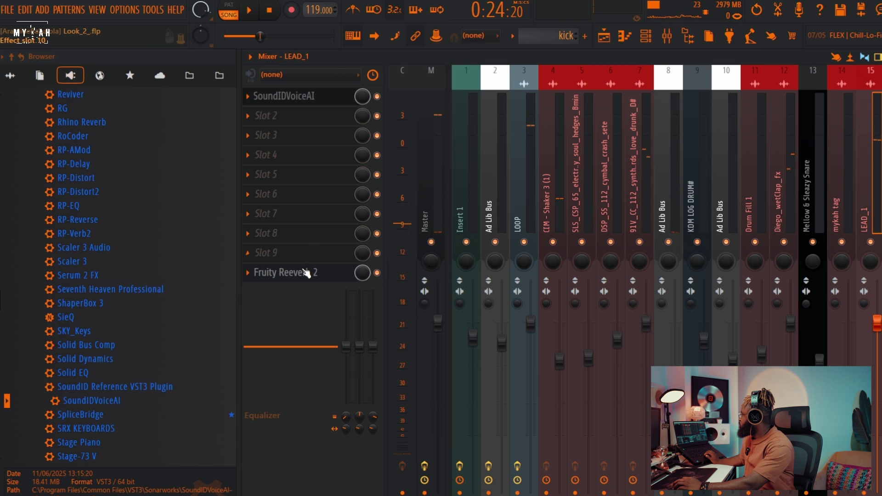
pyautogui.click(308, 102)
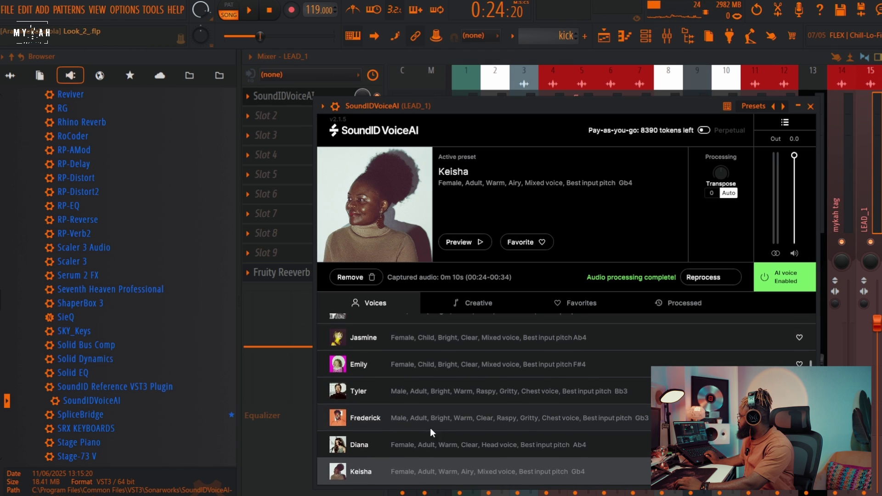
pyautogui.click(340, 450)
pyautogui.scroll(-2, 348, 450)
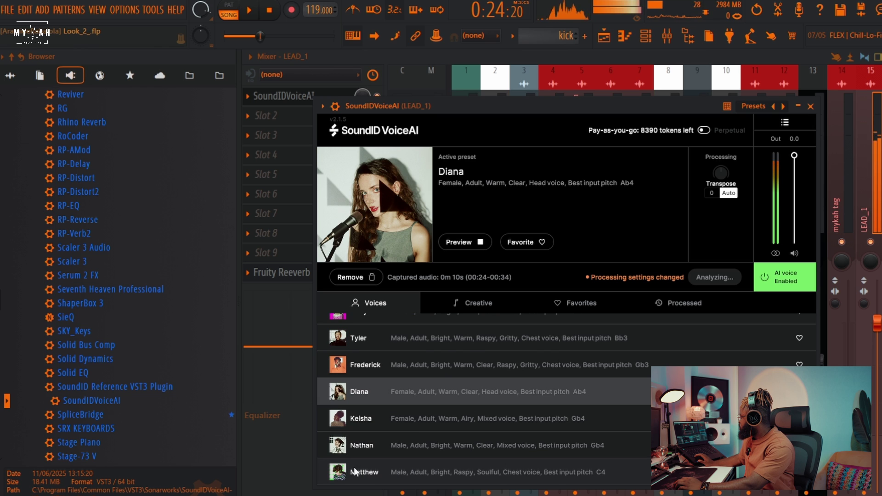
pyautogui.click(339, 447)
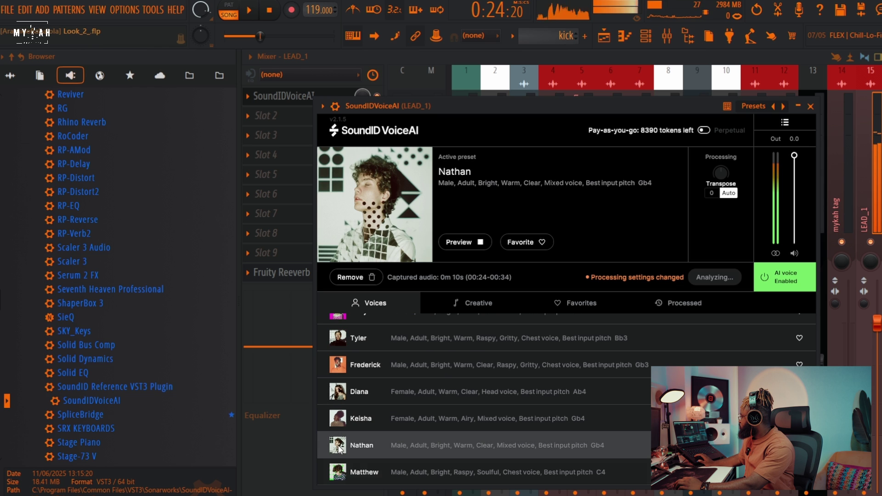
# Select the Matthew voice and process the captured vocal with it.
pyautogui.click(337, 473)
pyautogui.scroll(-2, 338, 473)
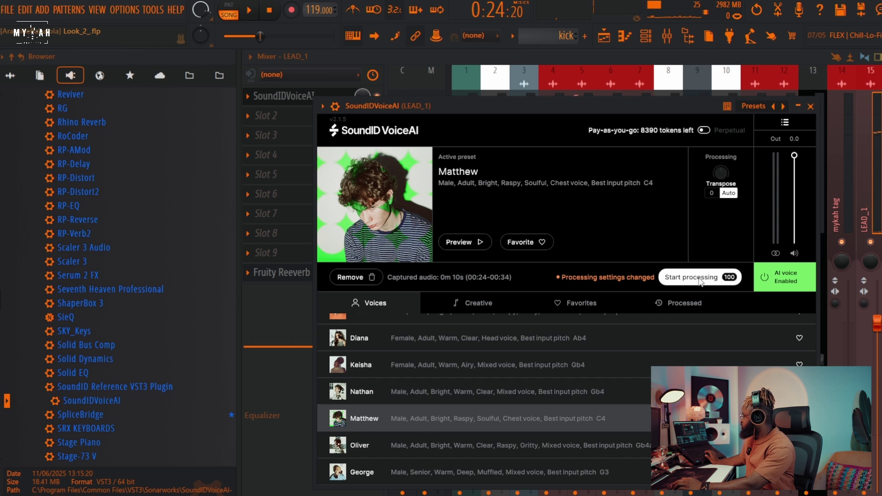
pyautogui.click(699, 279)
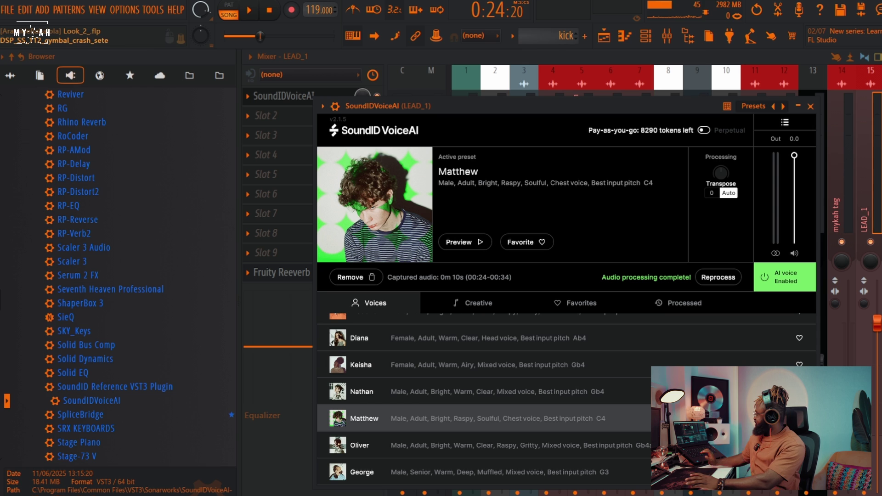
# Play back the vocal processed with the Matthew voice and return to the playlist.
pyautogui.moveTo(508, 105); pyautogui.dragTo(516, 105)
pyautogui.press('space')
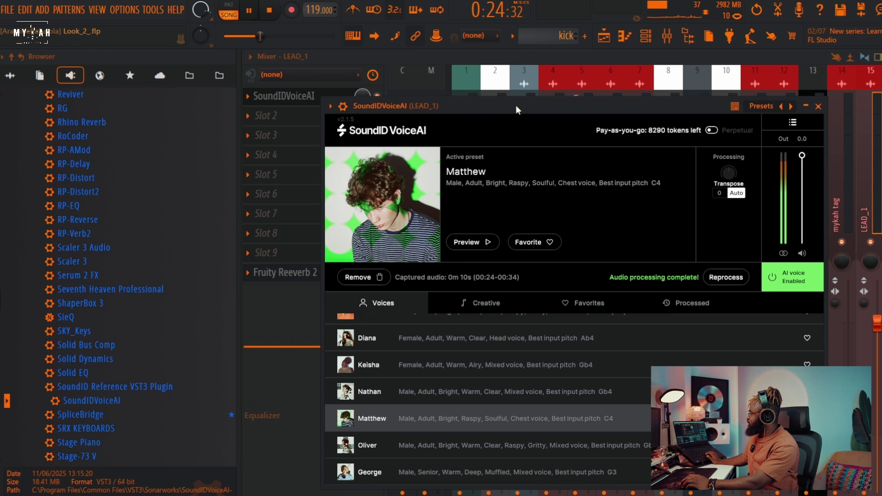
pyautogui.click(602, 37)
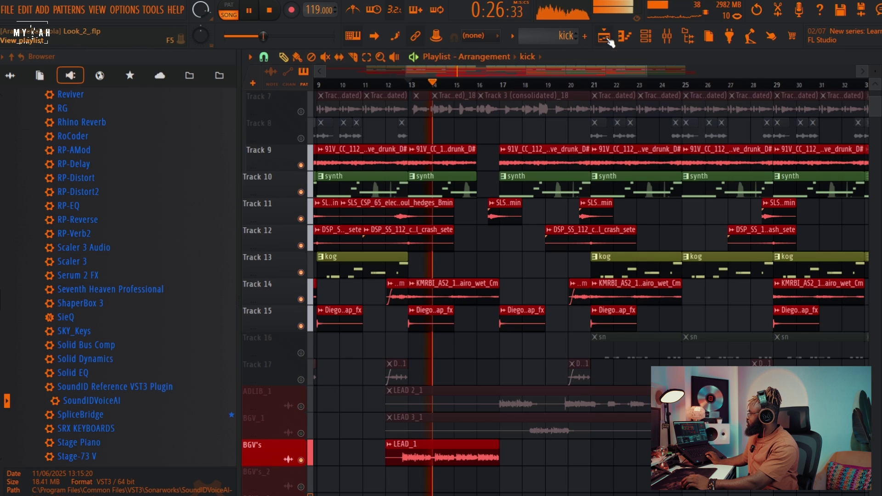
pyautogui.press('space')
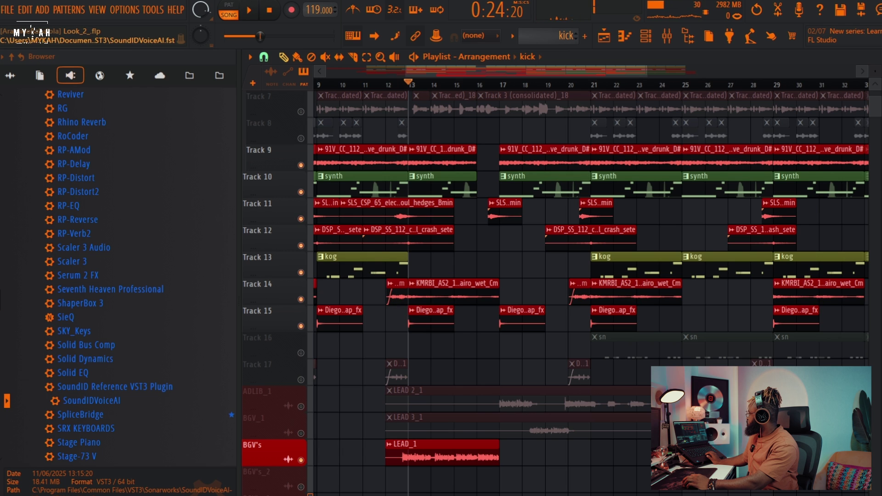
# Play the Matthew-processed vocal from bar 13 with the drum loop and without the Track 14 strings.
pyautogui.scroll(1, 588, 253)
pyautogui.press('space')
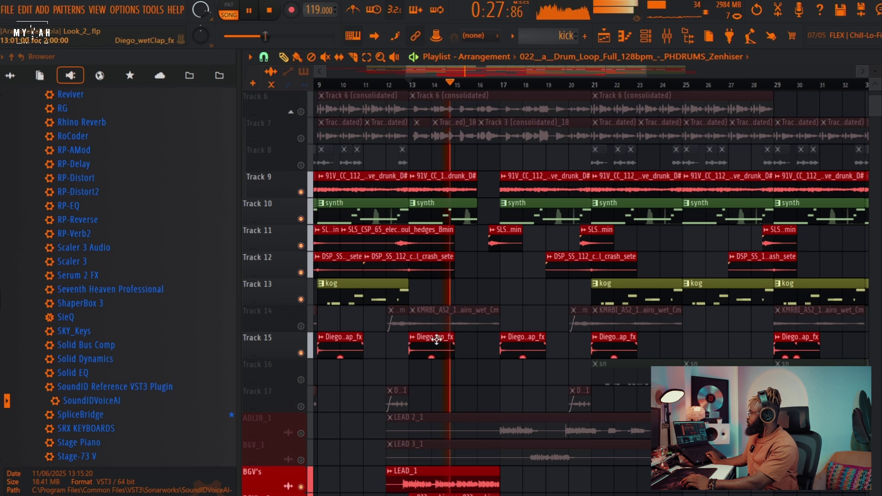
pyautogui.scroll(2, 453, 106)
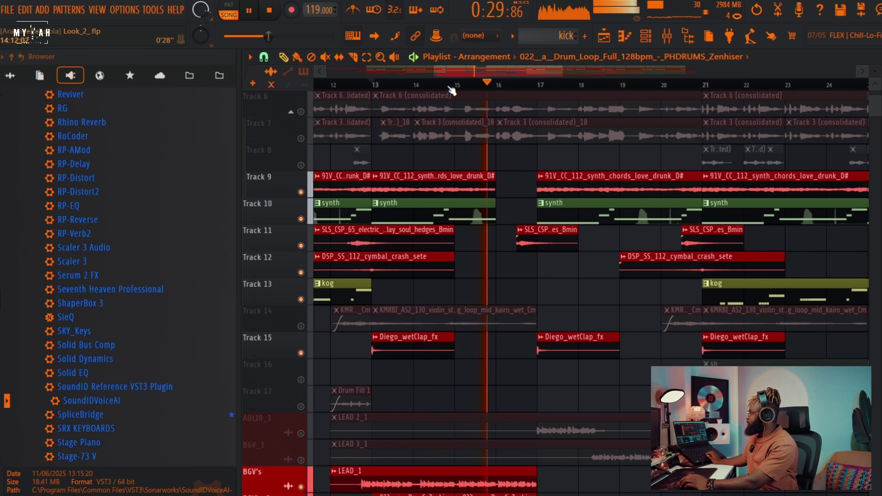
pyautogui.scroll(-4, 452, 90)
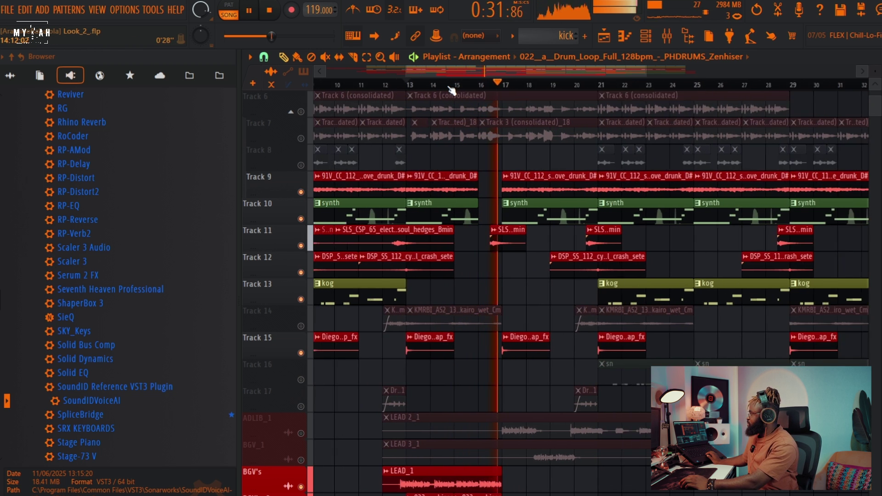
# Replay the Matthew-processed vocal and drum loop from bar 12.
pyautogui.click(432, 86)
pyautogui.press('space')
pyautogui.scroll(-1, 432, 86)
pyautogui.click(425, 85)
pyautogui.press('space')
pyautogui.scroll(5, 425, 85)
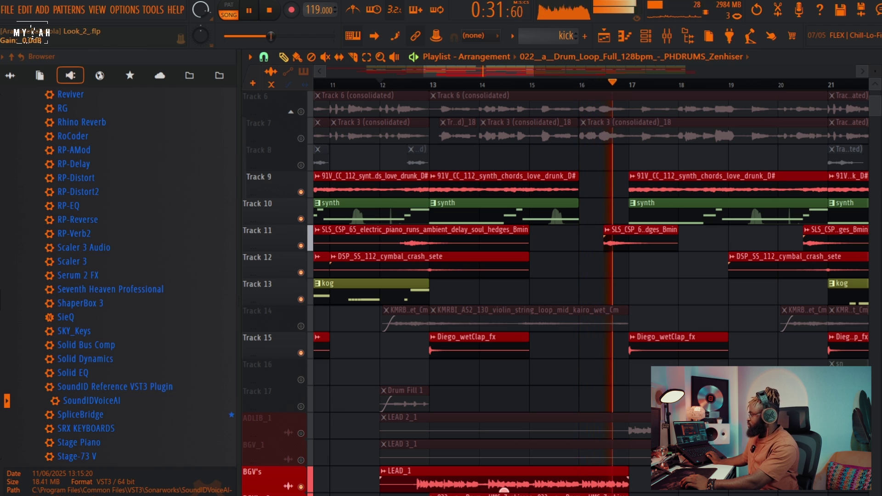
pyautogui.press('space')
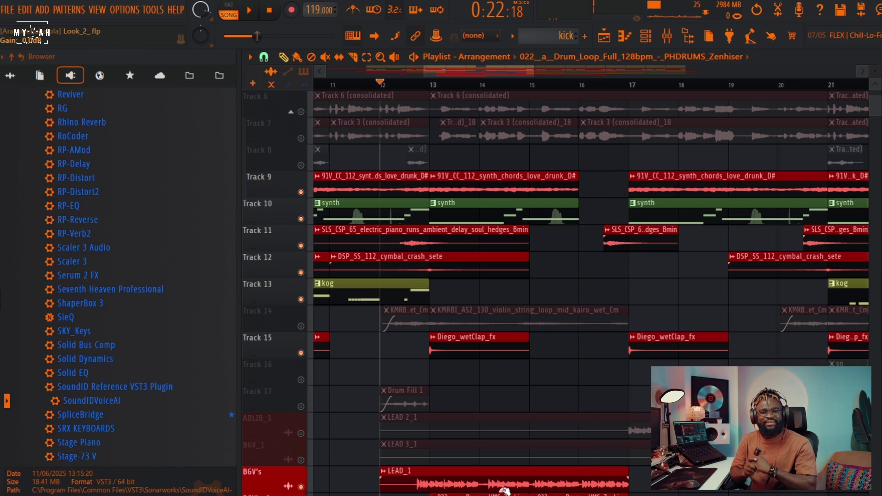
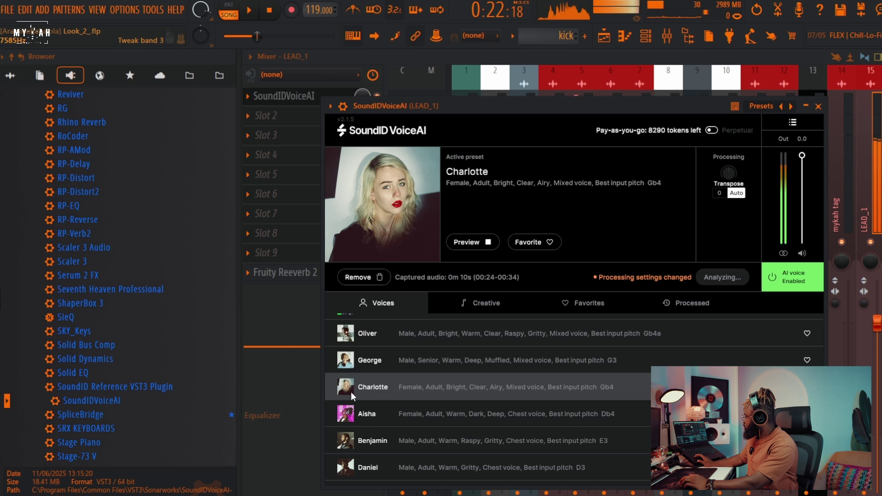
# Select the Aisha voice and process the captured vocal with it.
pyautogui.click(352, 415)
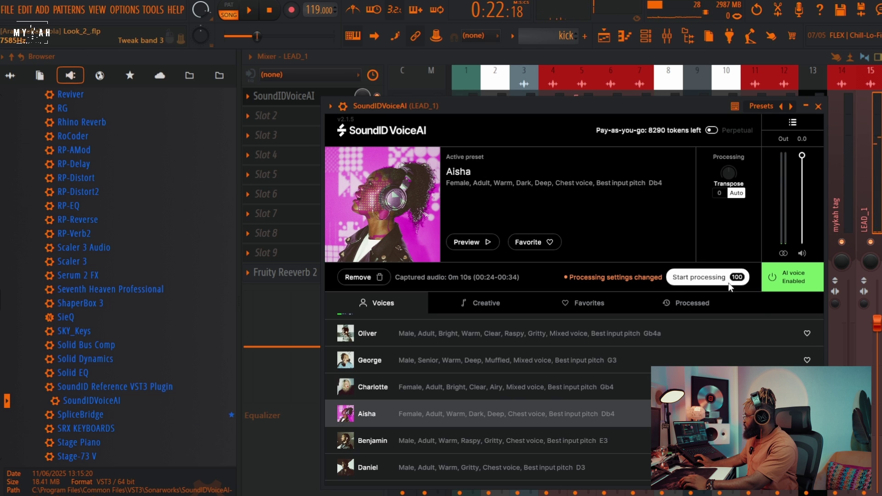
pyautogui.click(724, 278)
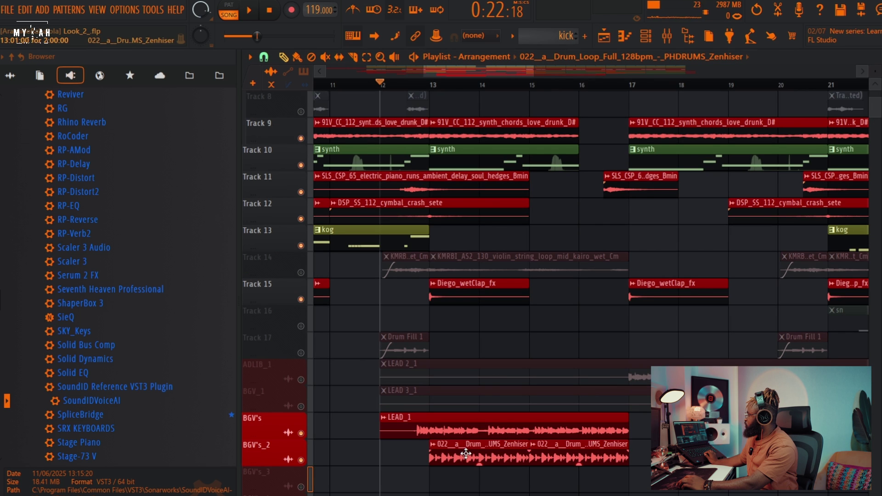
# Delete both 022__a__Drum_Loop clips from the BGV's_2 track.
pyautogui.rightClick(466, 454)
pyautogui.rightClick(576, 455)
# Play back the vocal processed with the Aisha voice without the drum loop.
pyautogui.press('space')
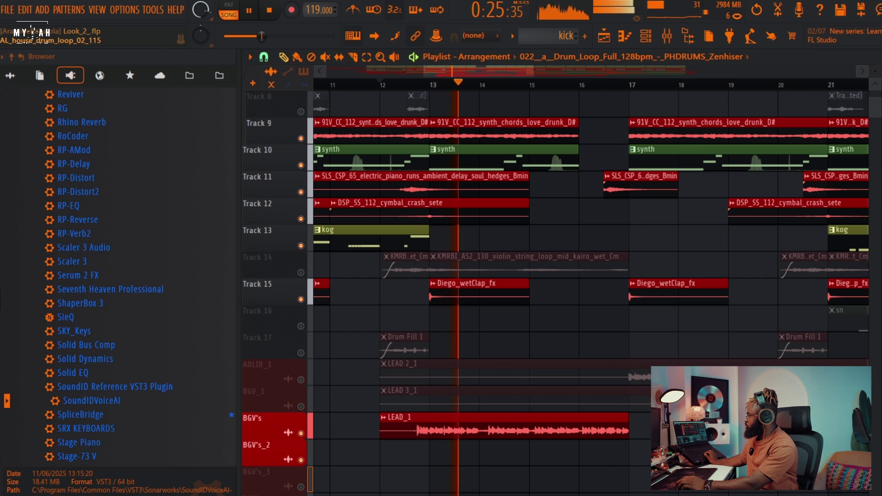
pyautogui.click(533, 431)
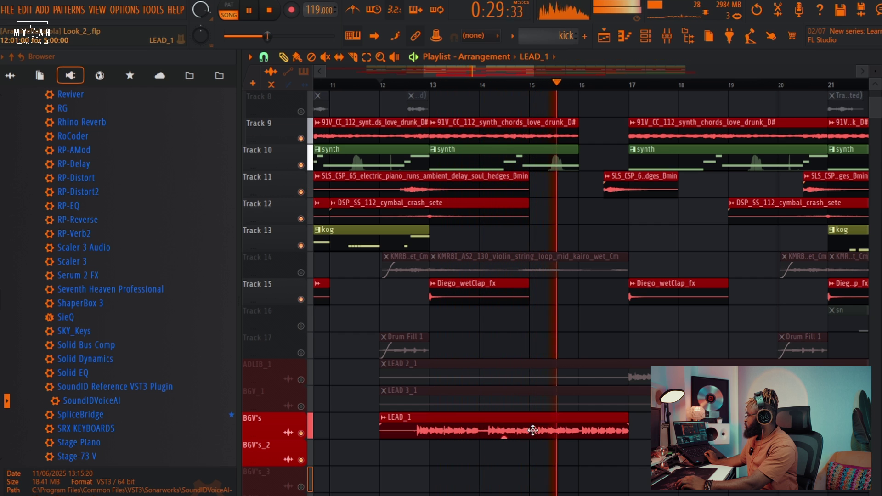
pyautogui.doubleClick(533, 430)
pyautogui.press('Escape')
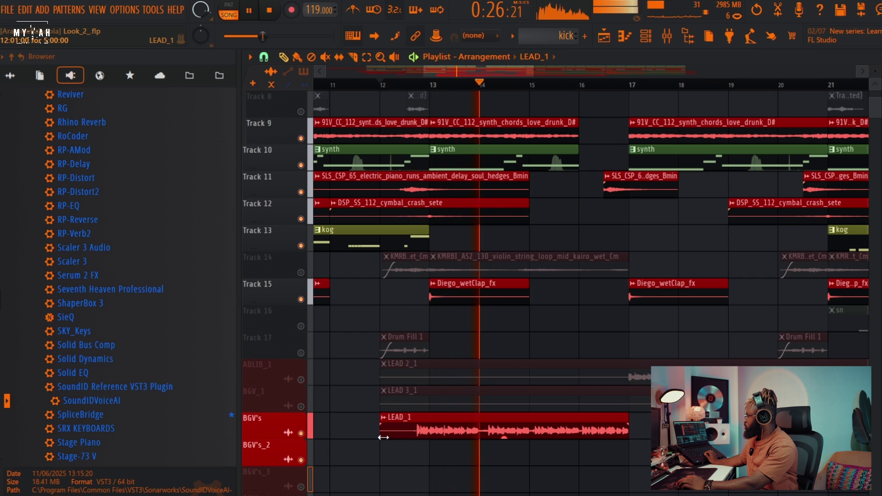
# Trim the start of the LEAD_1 clip to bar 13 and play the arrangement from there.
pyautogui.moveTo(383, 437); pyautogui.dragTo(430, 437)
pyautogui.press('space')
pyautogui.click(431, 84)
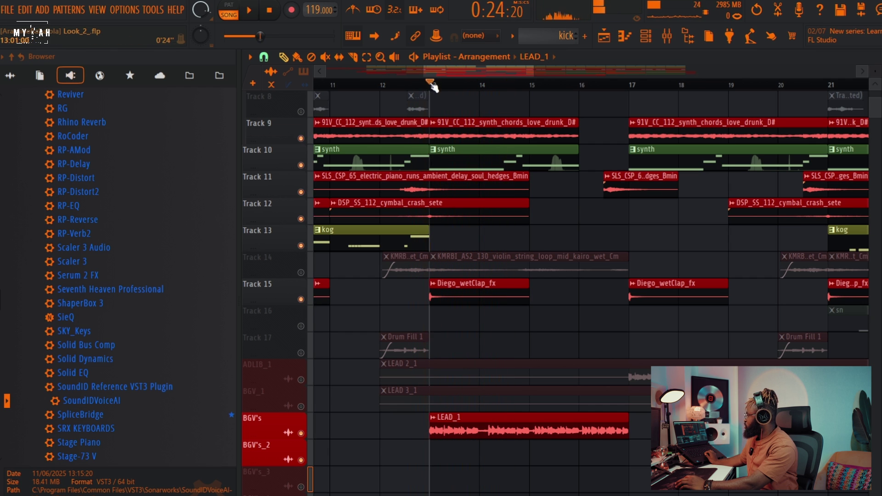
pyautogui.press('space')
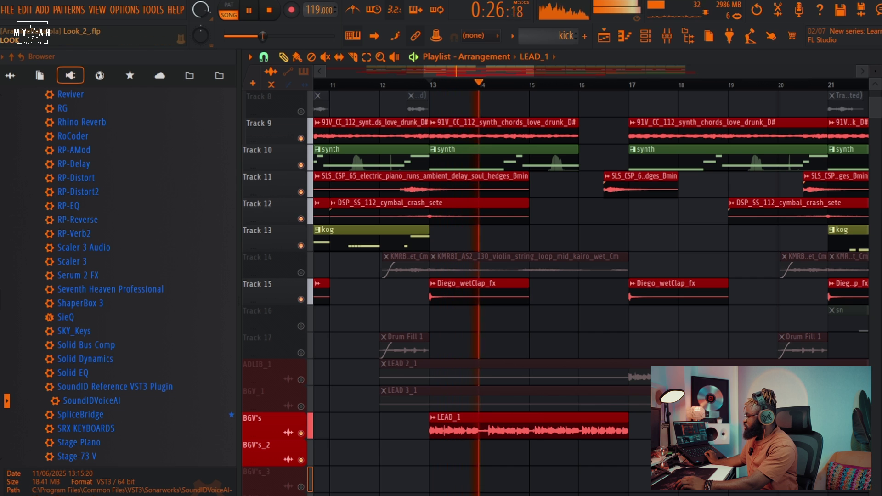
pyautogui.press('space')
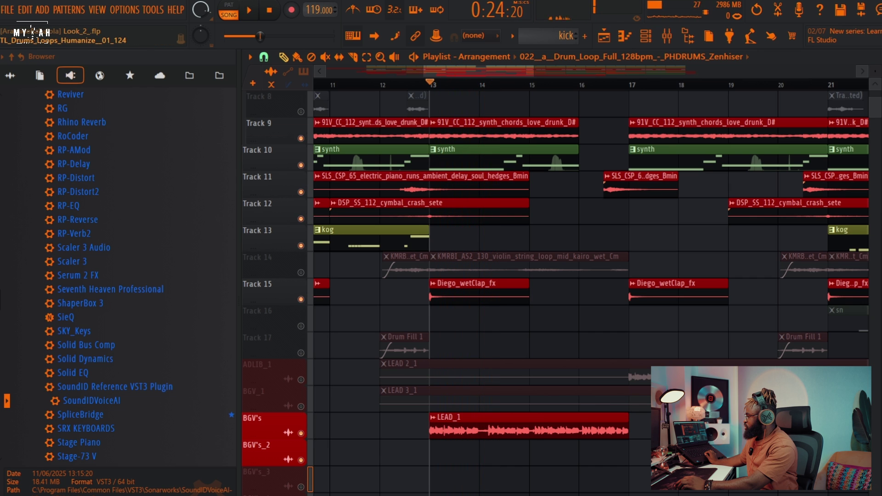
# Place the AL_house_drum_loop_02_115 sample on the BGV's_2 track at bar 13 and play it with the vocal.
pyautogui.moveTo(881, 452); pyautogui.dragTo(434, 453)
pyautogui.press('space')
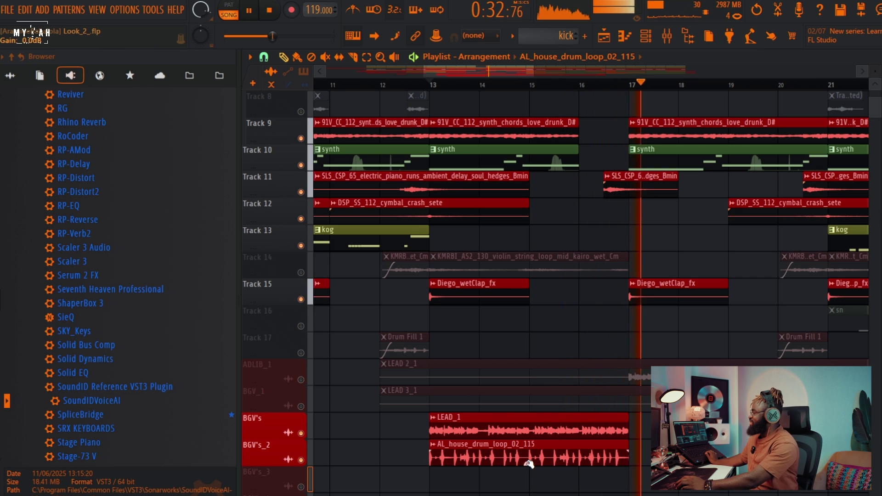
pyautogui.press('space')
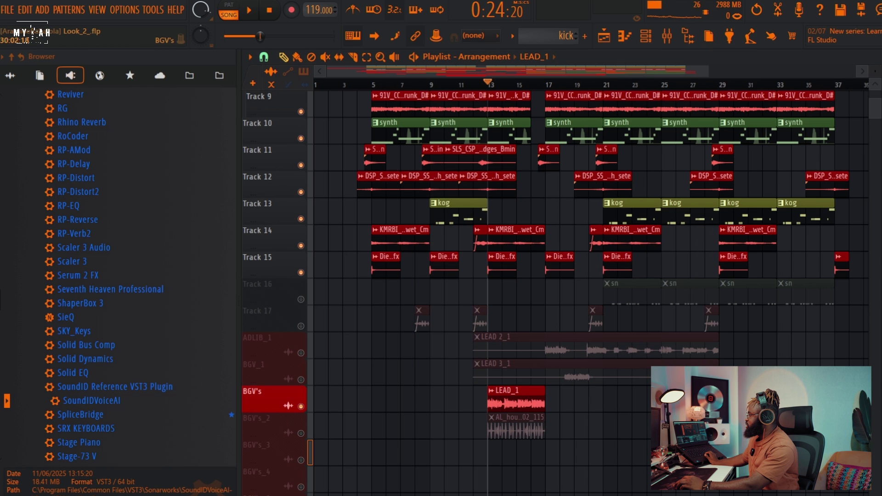
# Capture about 36 seconds of the LEAD_1 vocal into SoundIDVoiceAI during playback, then stop the capture and playback.
pyautogui.doubleClick(525, 396)
pyautogui.doubleClick(653, 344)
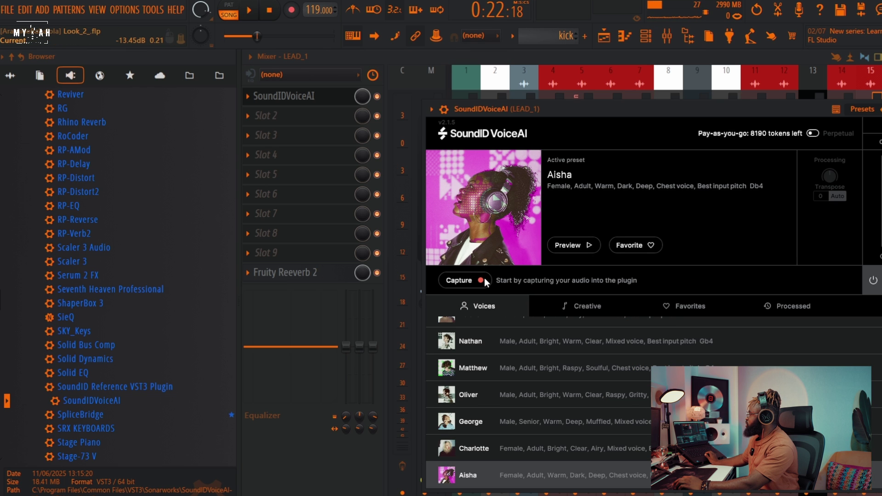
pyautogui.click(478, 279)
pyautogui.click(249, 11)
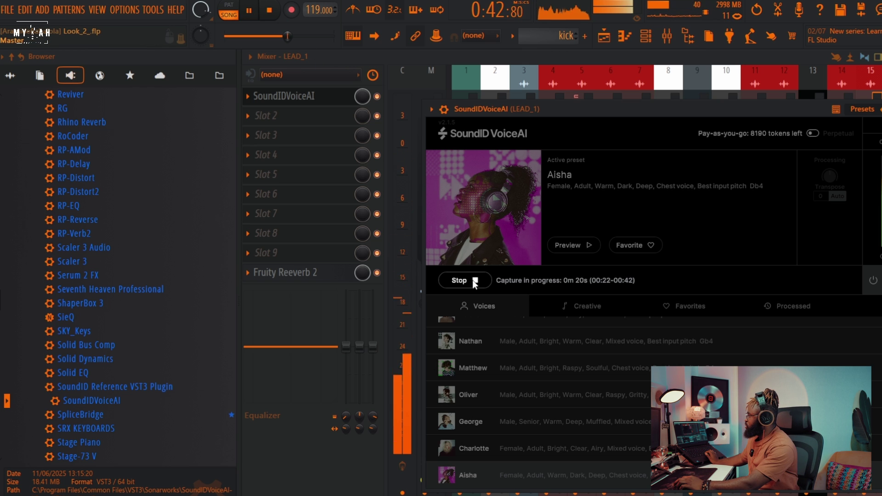
pyautogui.moveTo(571, 109); pyautogui.dragTo(544, 112)
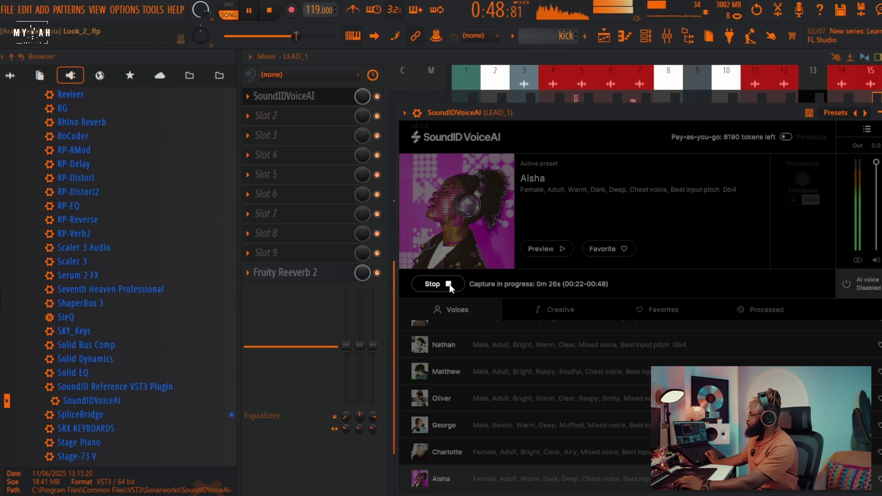
pyautogui.moveTo(561, 117)
pyautogui.mouseDown()
pyautogui.moveTo(581, 117)
pyautogui.moveTo(572, 105)
pyautogui.mouseUp()
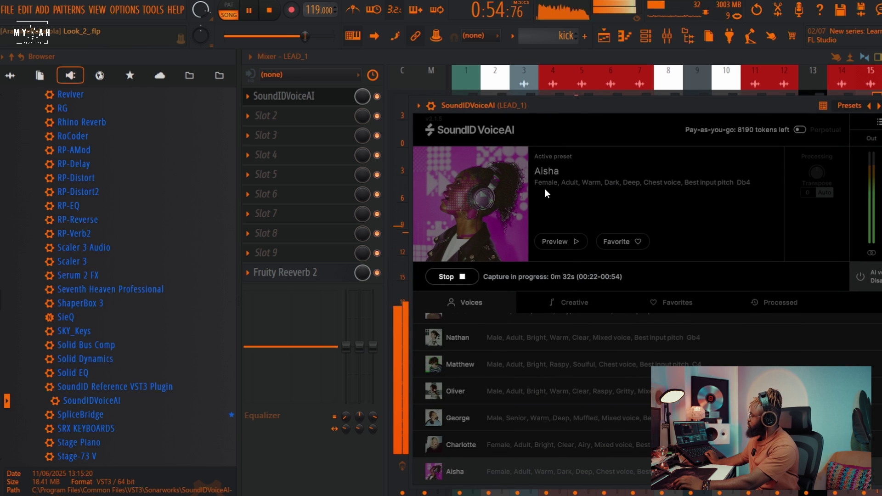
pyautogui.click(464, 277)
pyautogui.press('space')
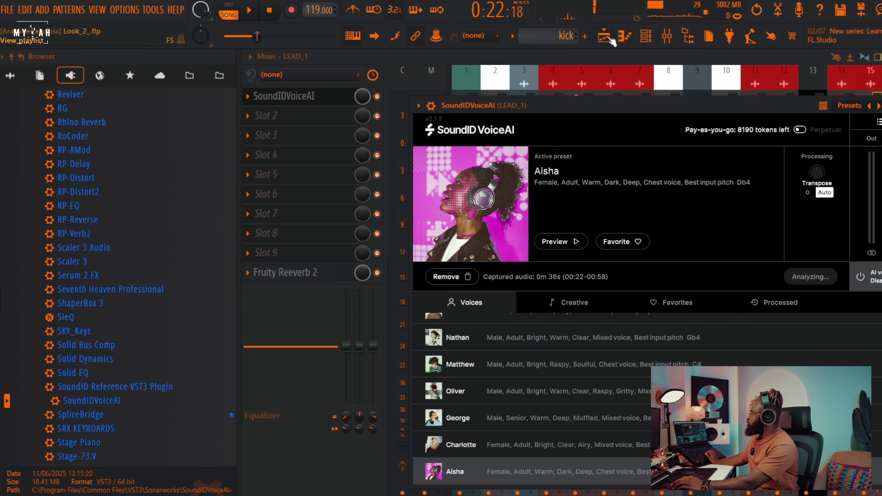
# Process the captured LEAD_1 vocal with the Aisha voice in SoundIDVoiceAI.
pyautogui.press('F5')
pyautogui.click(668, 41)
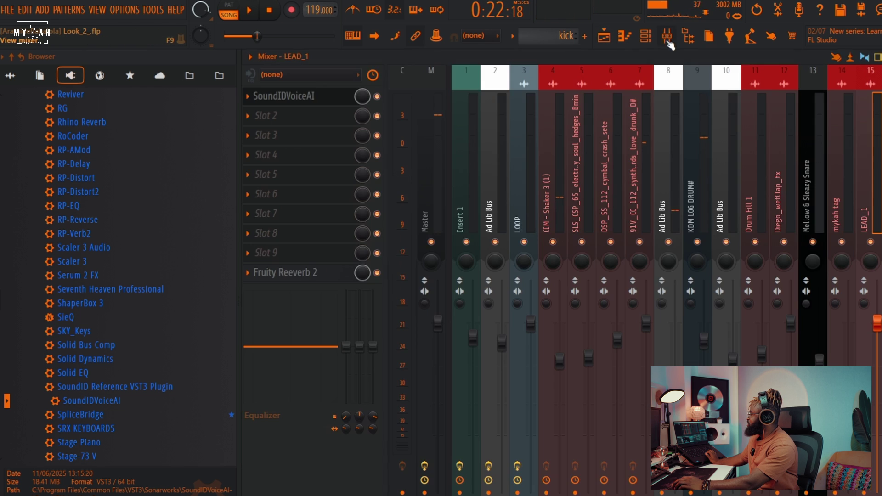
pyautogui.click(310, 97)
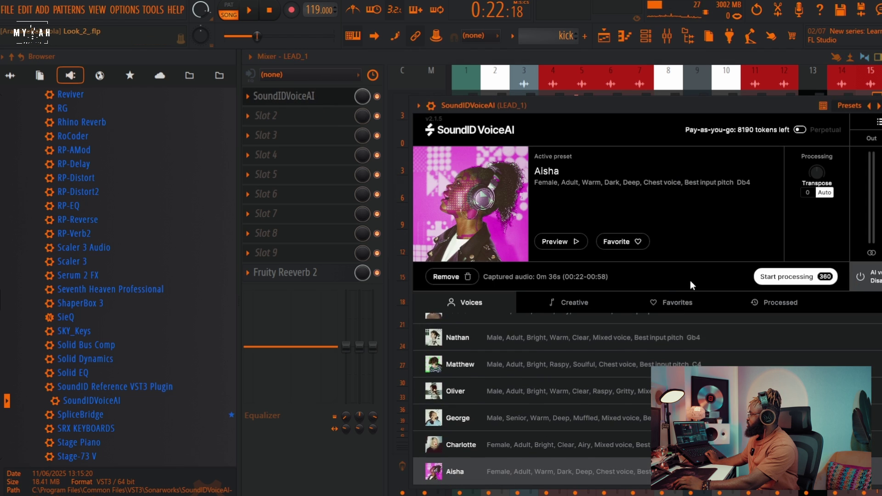
pyautogui.click(793, 277)
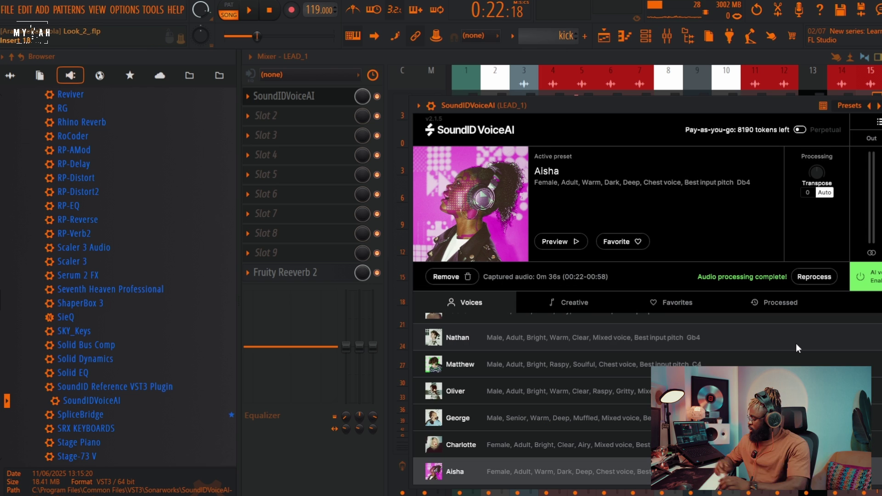
# Play the arrangement in the playlist with the newly processed LEAD_1 vocal.
pyautogui.moveTo(637, 103)
pyautogui.mouseDown()
pyautogui.moveTo(662, 106)
pyautogui.moveTo(626, 106)
pyautogui.mouseUp()
pyautogui.click(605, 37)
pyautogui.press('space')
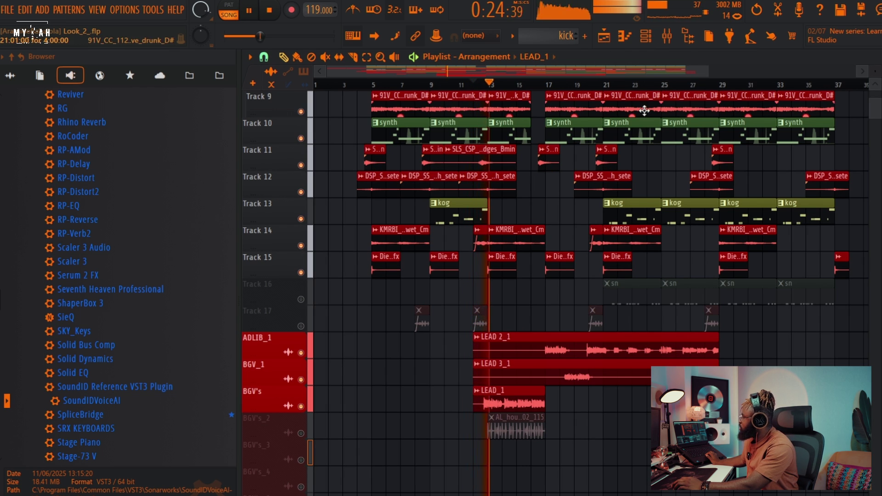
# Add Fruity Parametric EQ 2 to the second effect slot of the LEAD_1 mixer track.
pyautogui.click(667, 36)
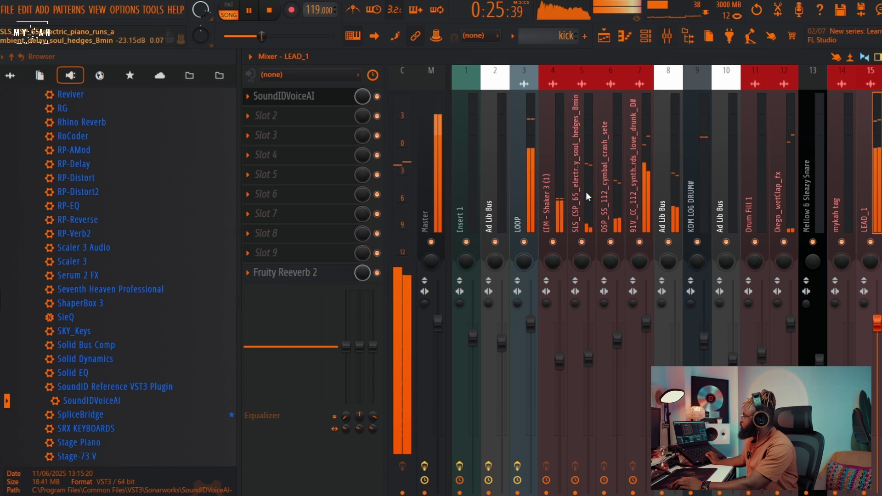
pyautogui.click(305, 117)
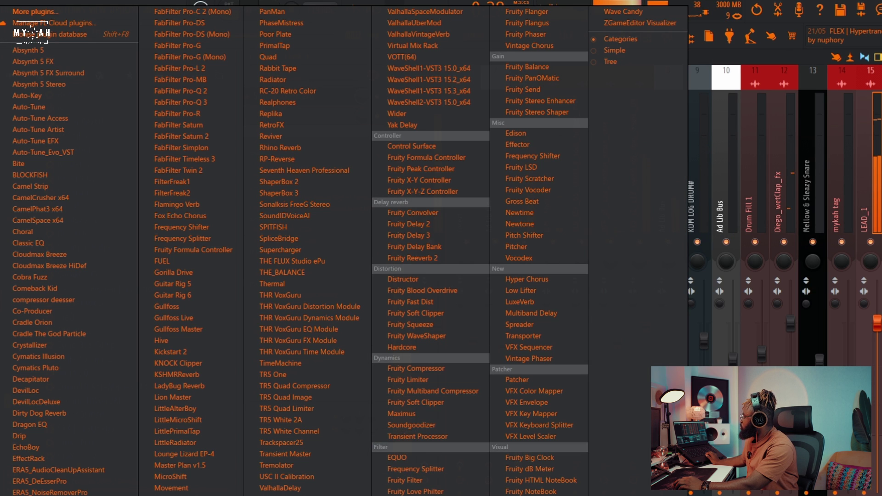
pyautogui.press('Escape')
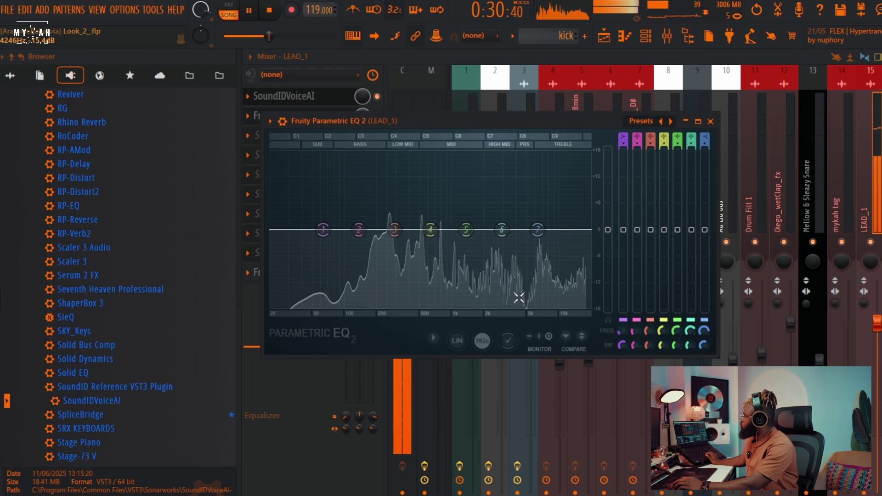
# Shape the LEAD_1 EQ by cutting band 1 to -18 dB at 156 Hz, lowering band 3 slightly and boosting bands 6 and 7.
pyautogui.press('space')
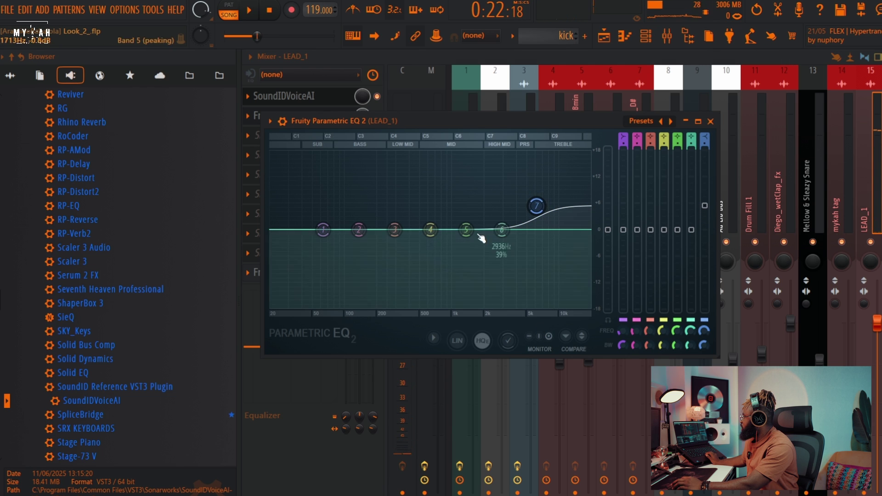
pyautogui.moveTo(324, 230); pyautogui.dragTo(365, 307)
pyautogui.press('space')
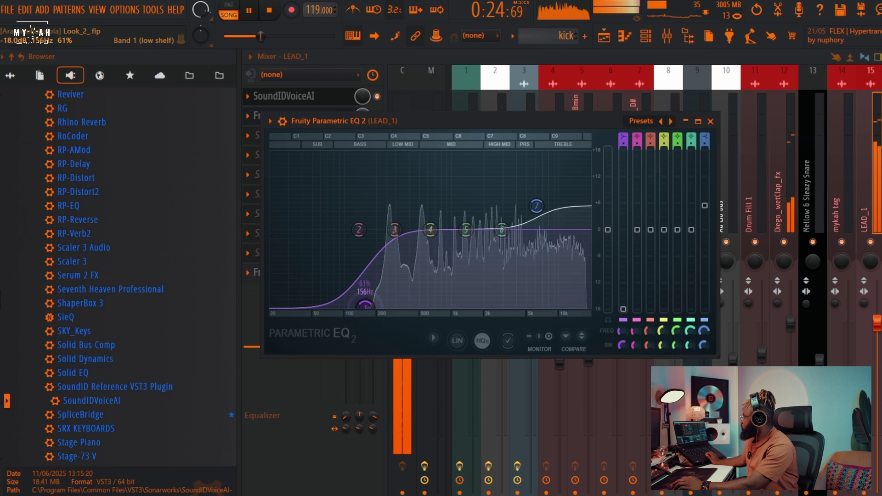
pyautogui.moveTo(500, 233); pyautogui.dragTo(559, 209)
pyautogui.moveTo(399, 234); pyautogui.dragTo(402, 243)
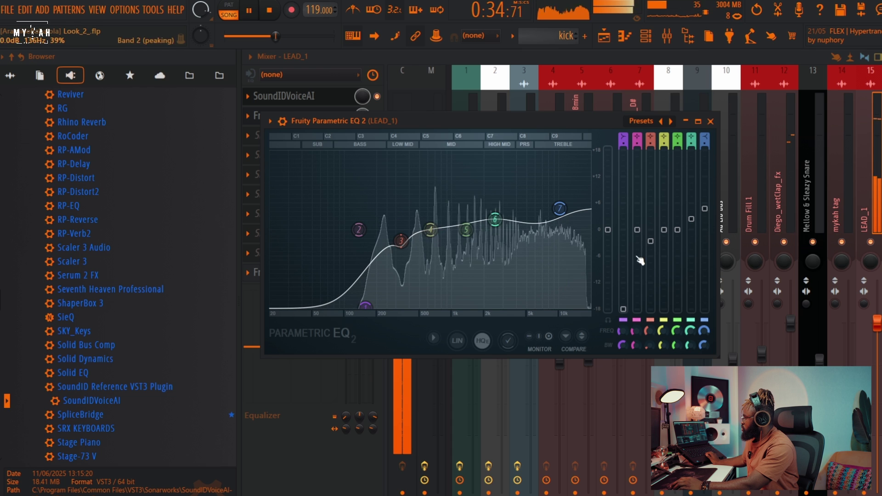
pyautogui.click(606, 40)
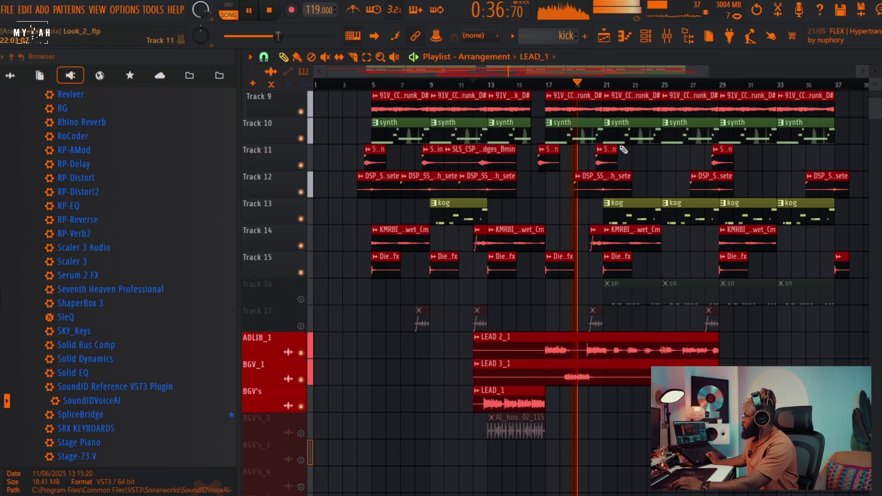